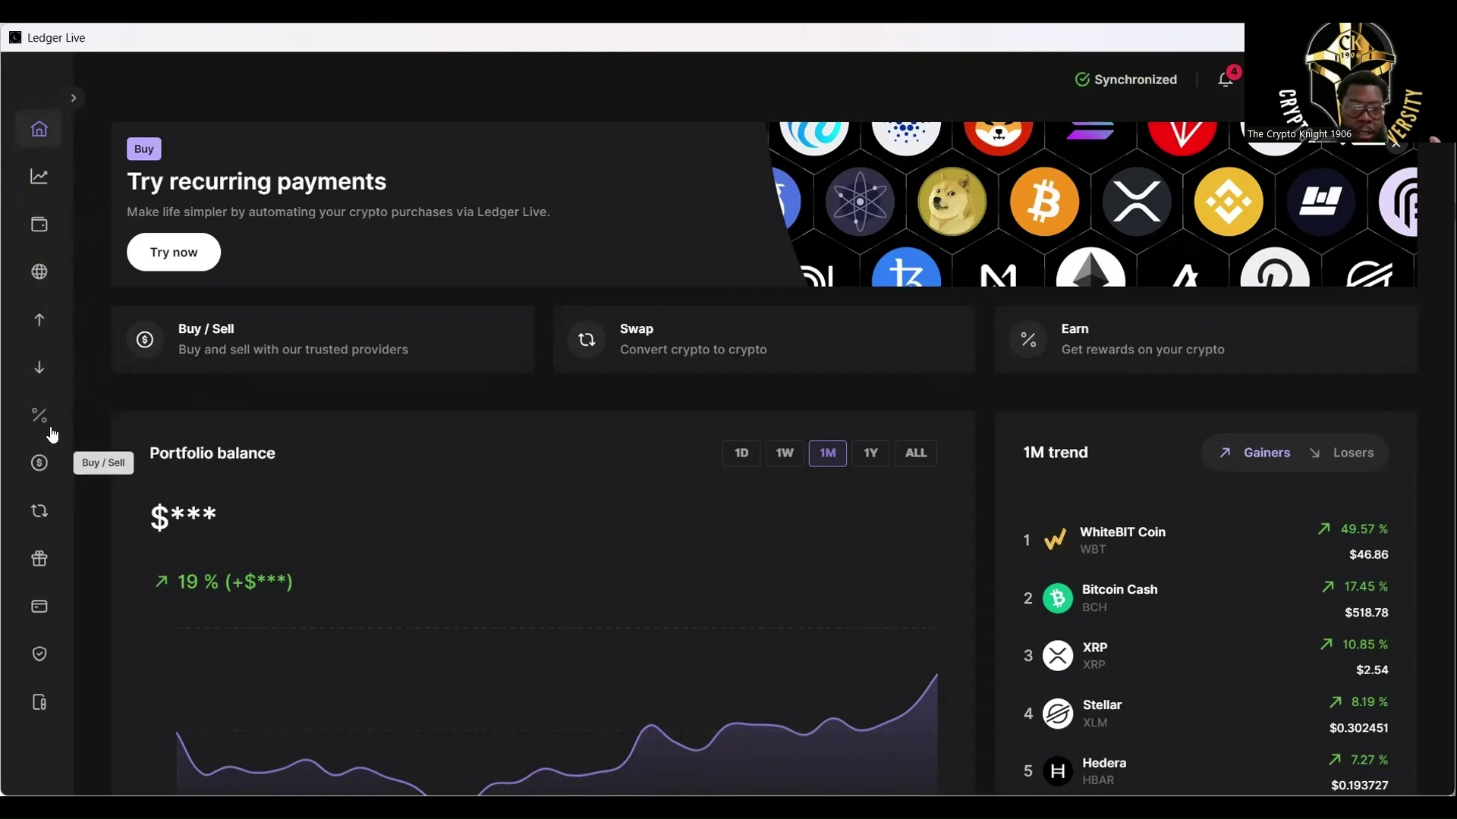
scroll(41, 433, down, 2)
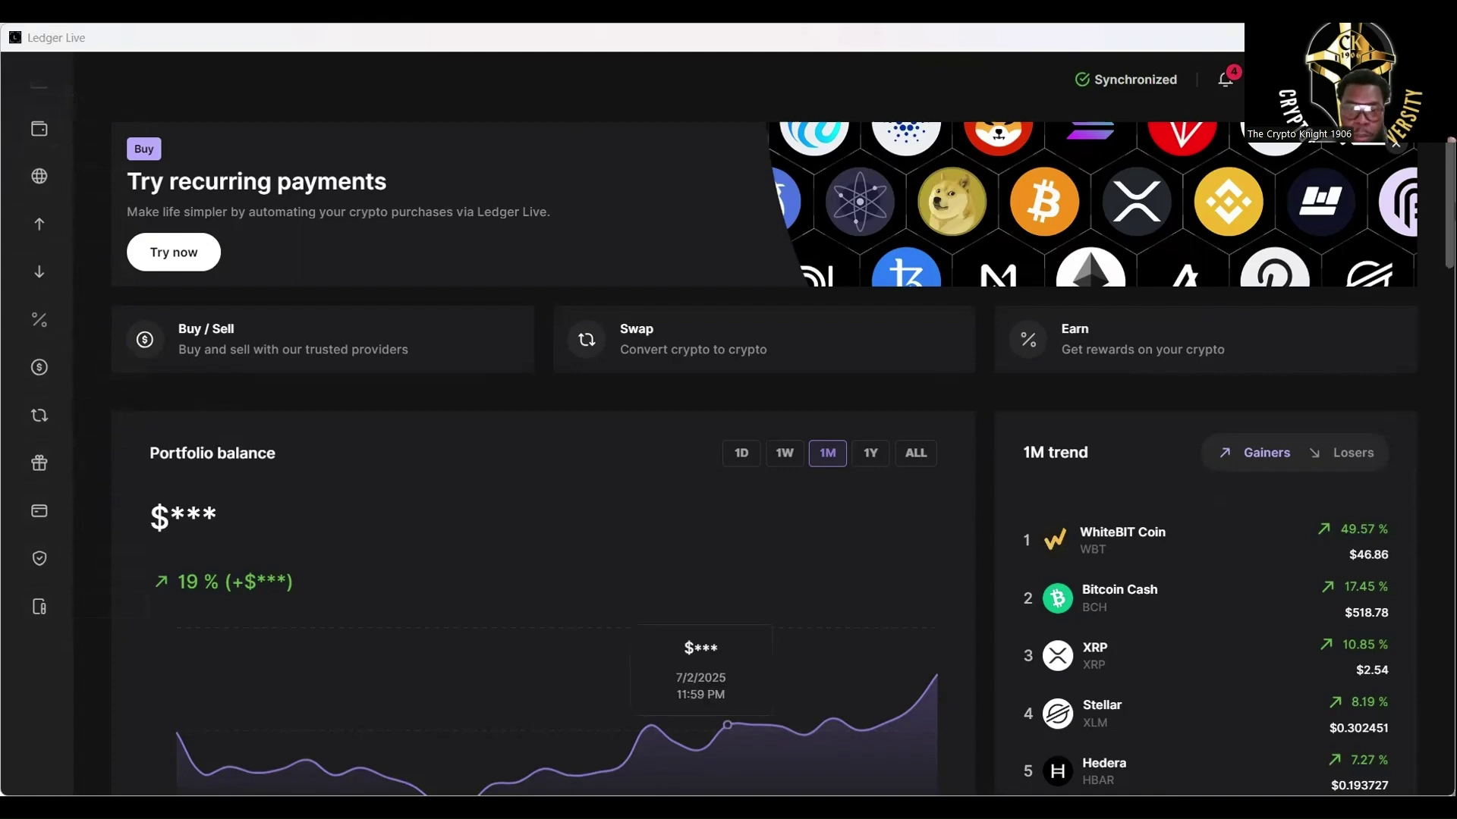
- Open the Nano X DF2F device manager from My Ledger, retrying after unlocking the device
click(40, 606)
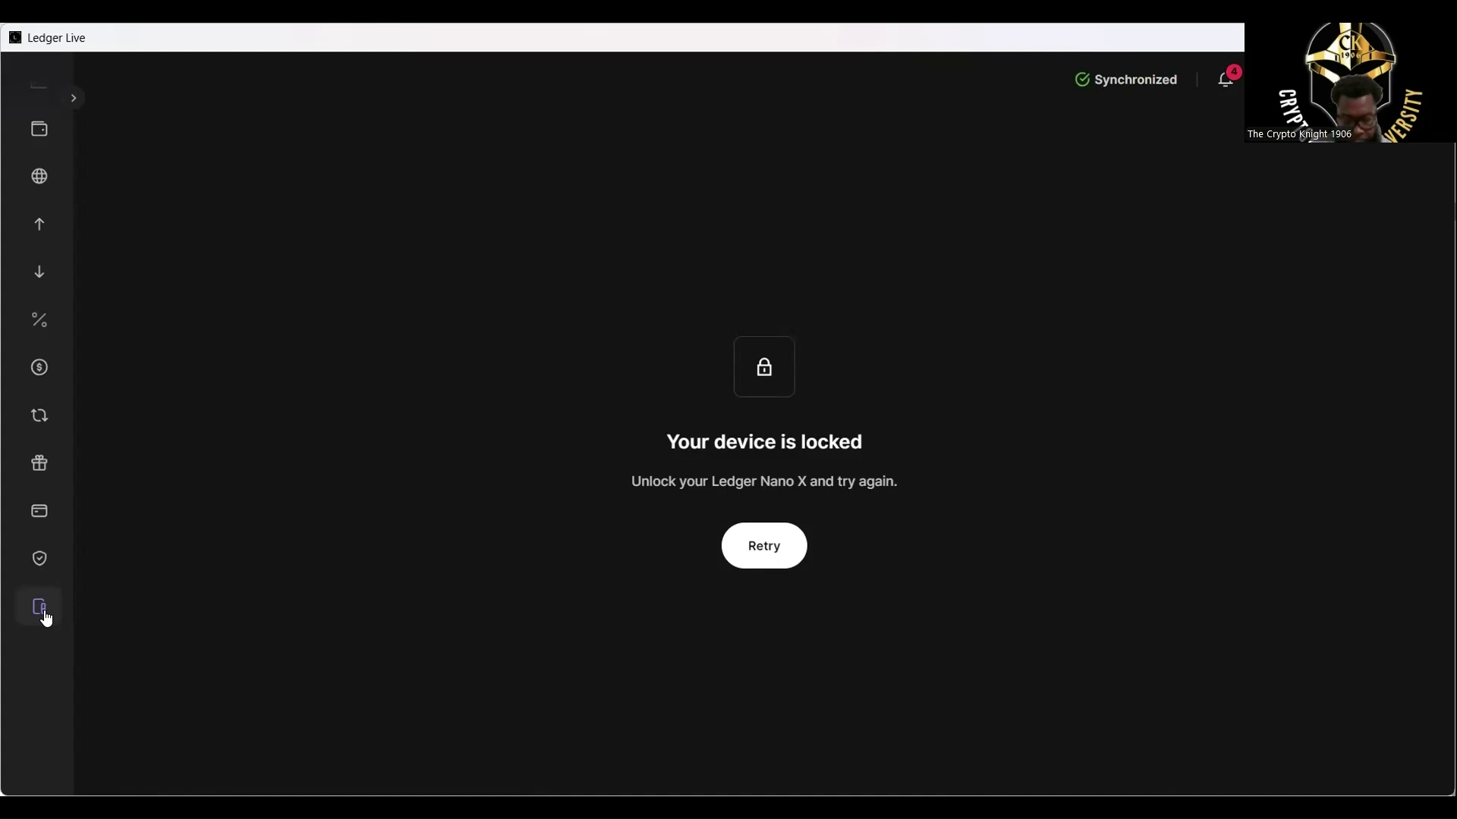
click(769, 545)
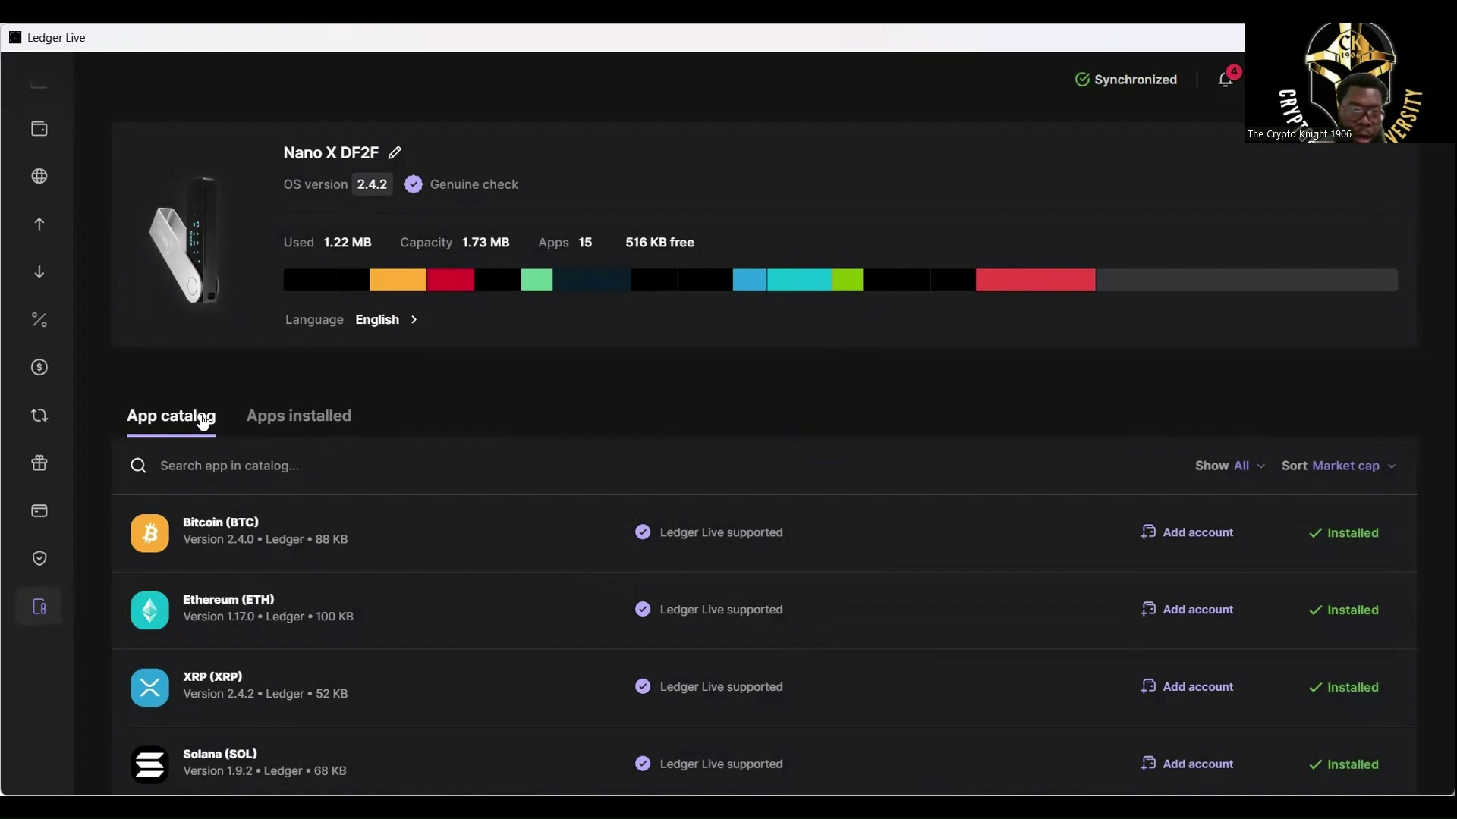
- Review the installed apps, then search the app catalog for Flare
click(257, 416)
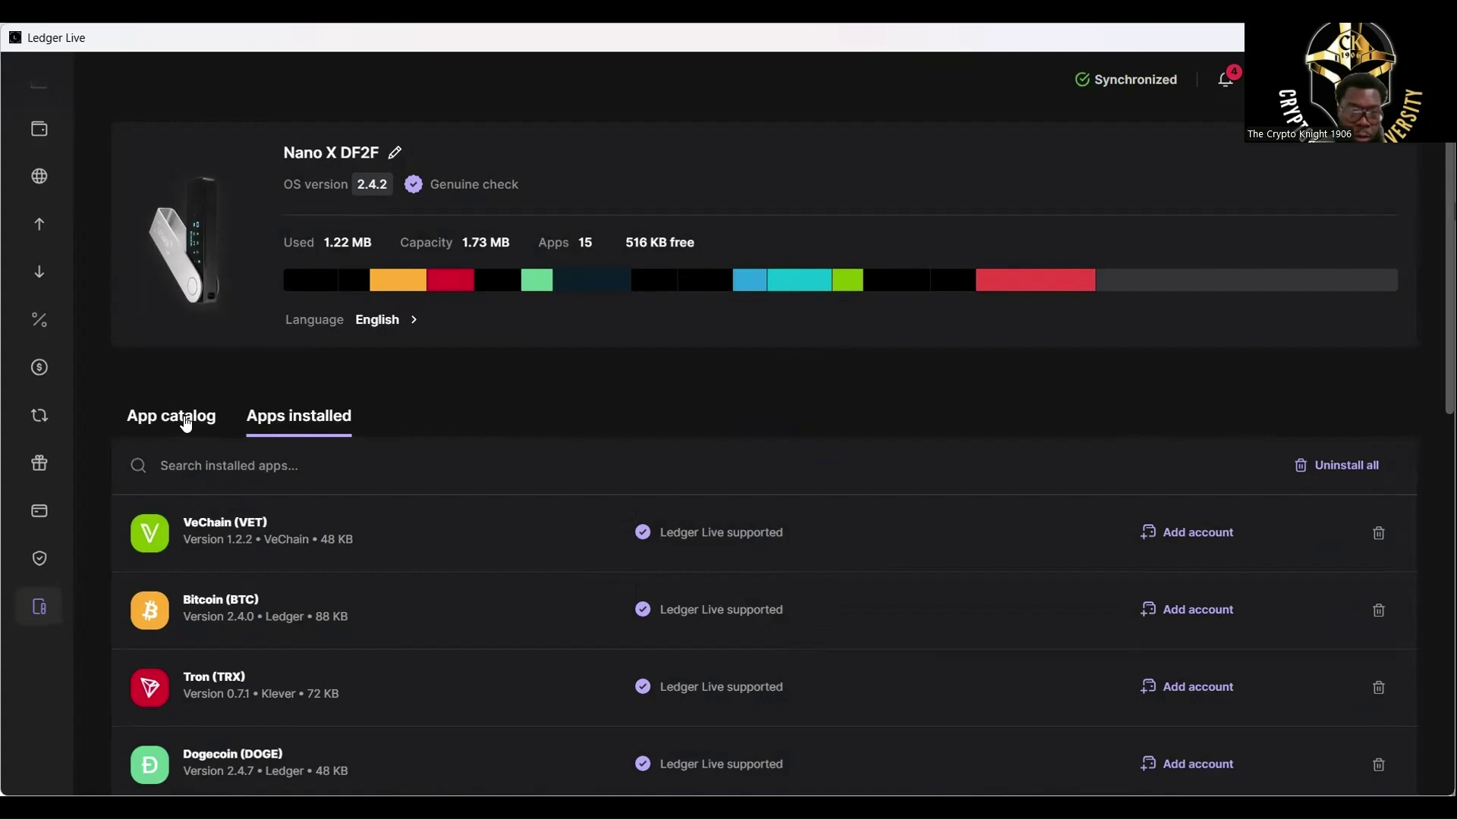
click(186, 422)
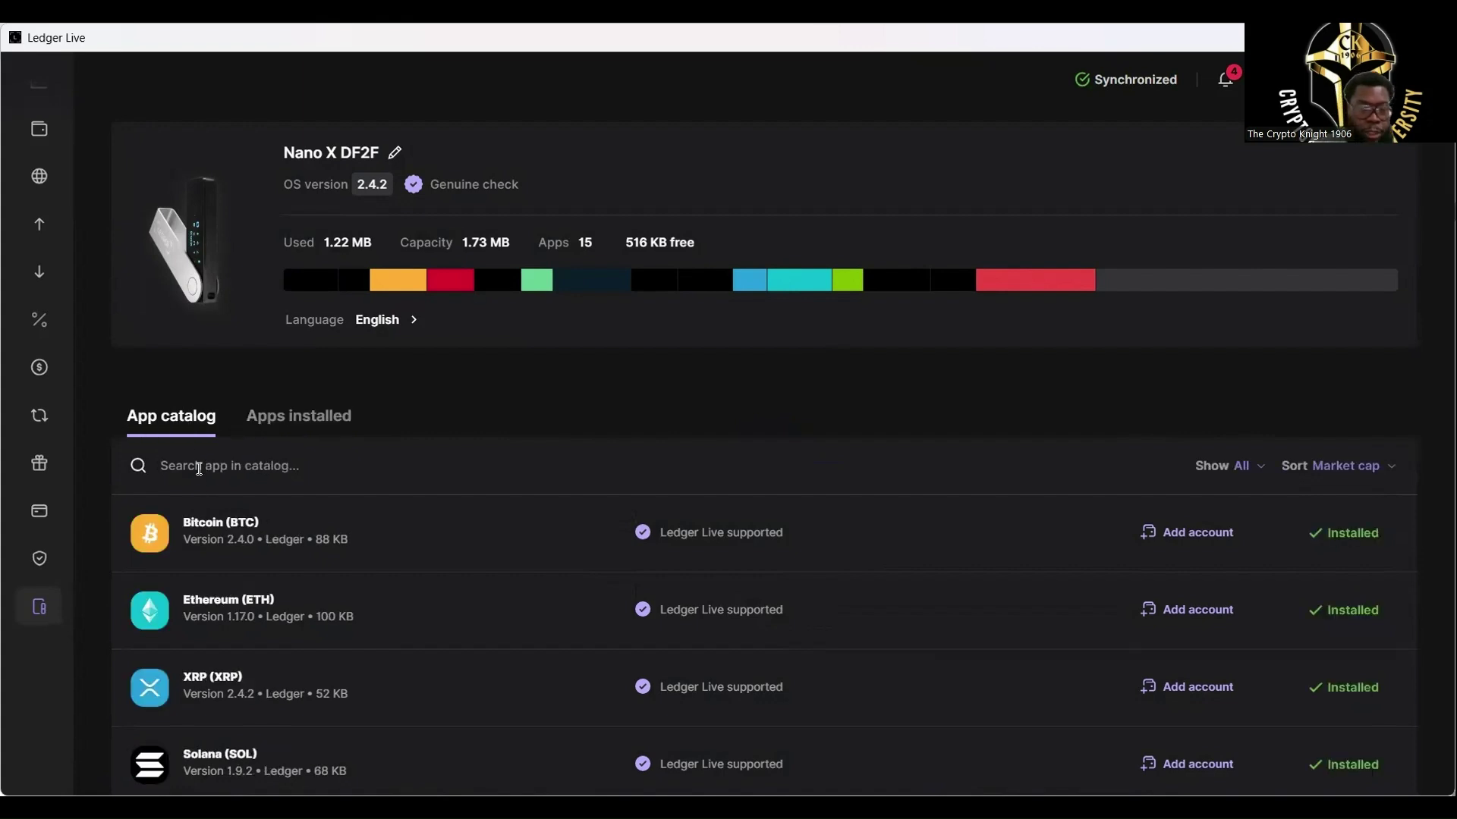
click(199, 466)
text(Fl)
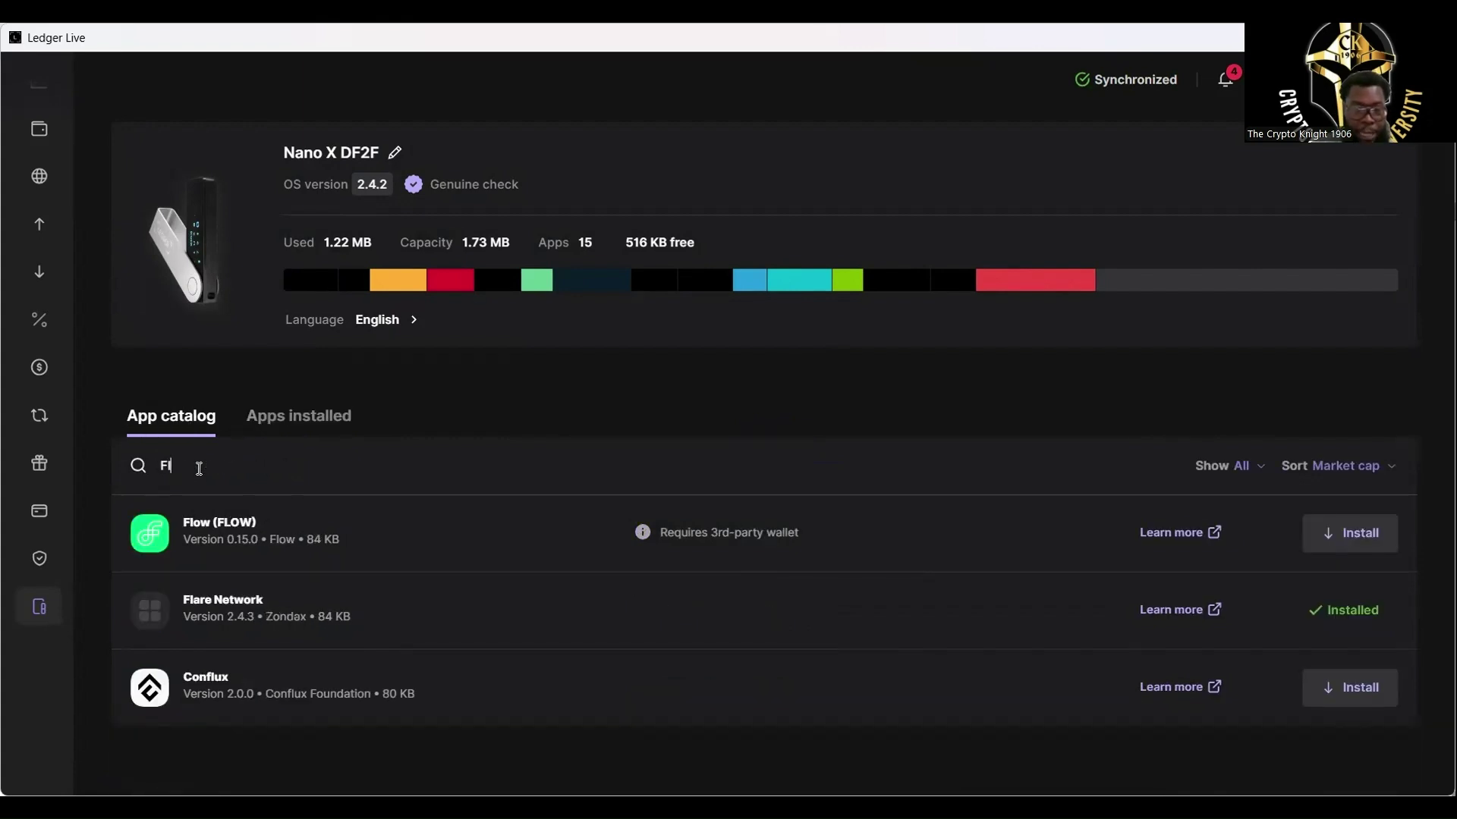
text(are)
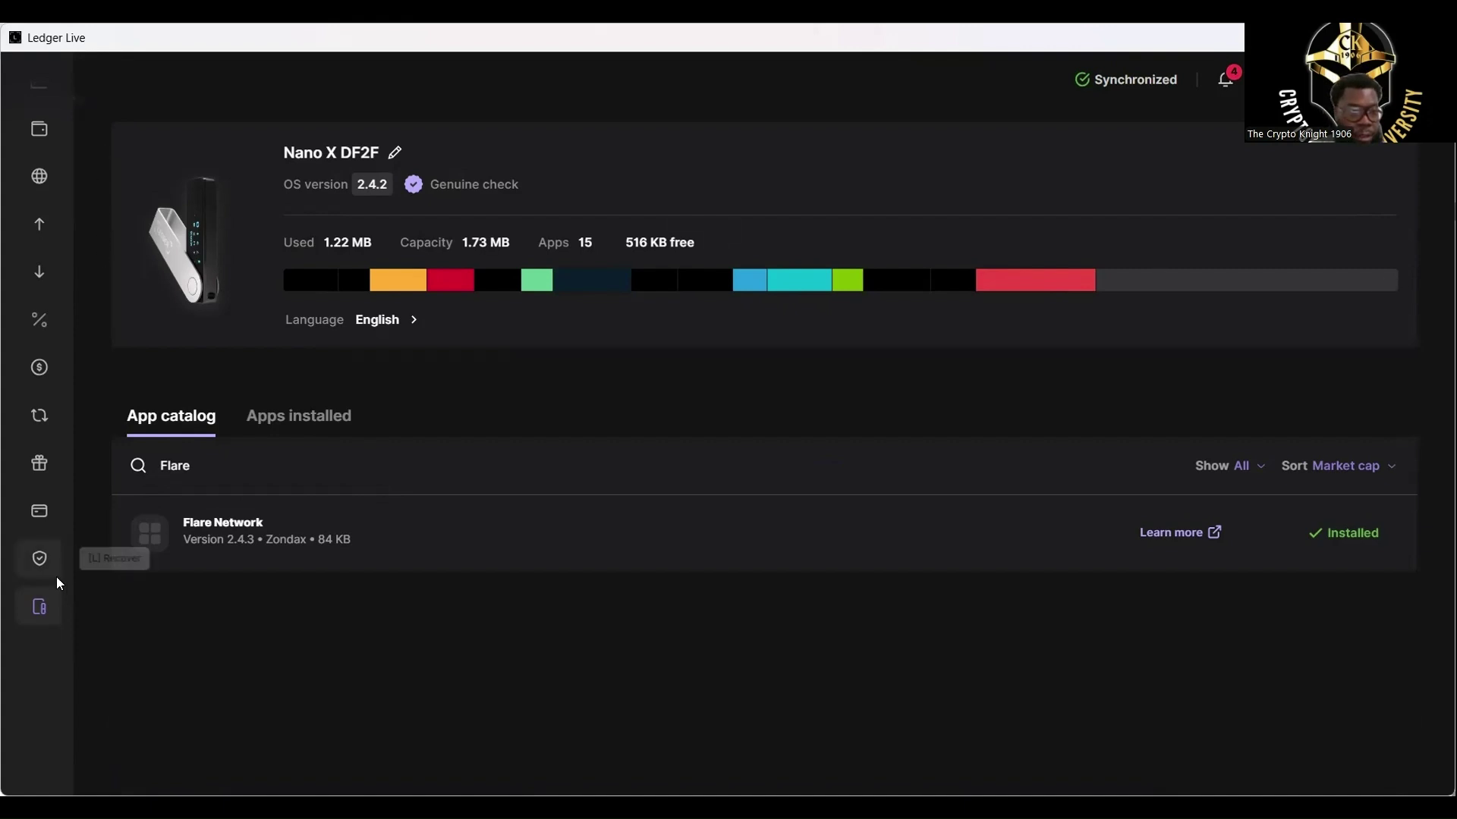
scroll(45, 456, up, 3)
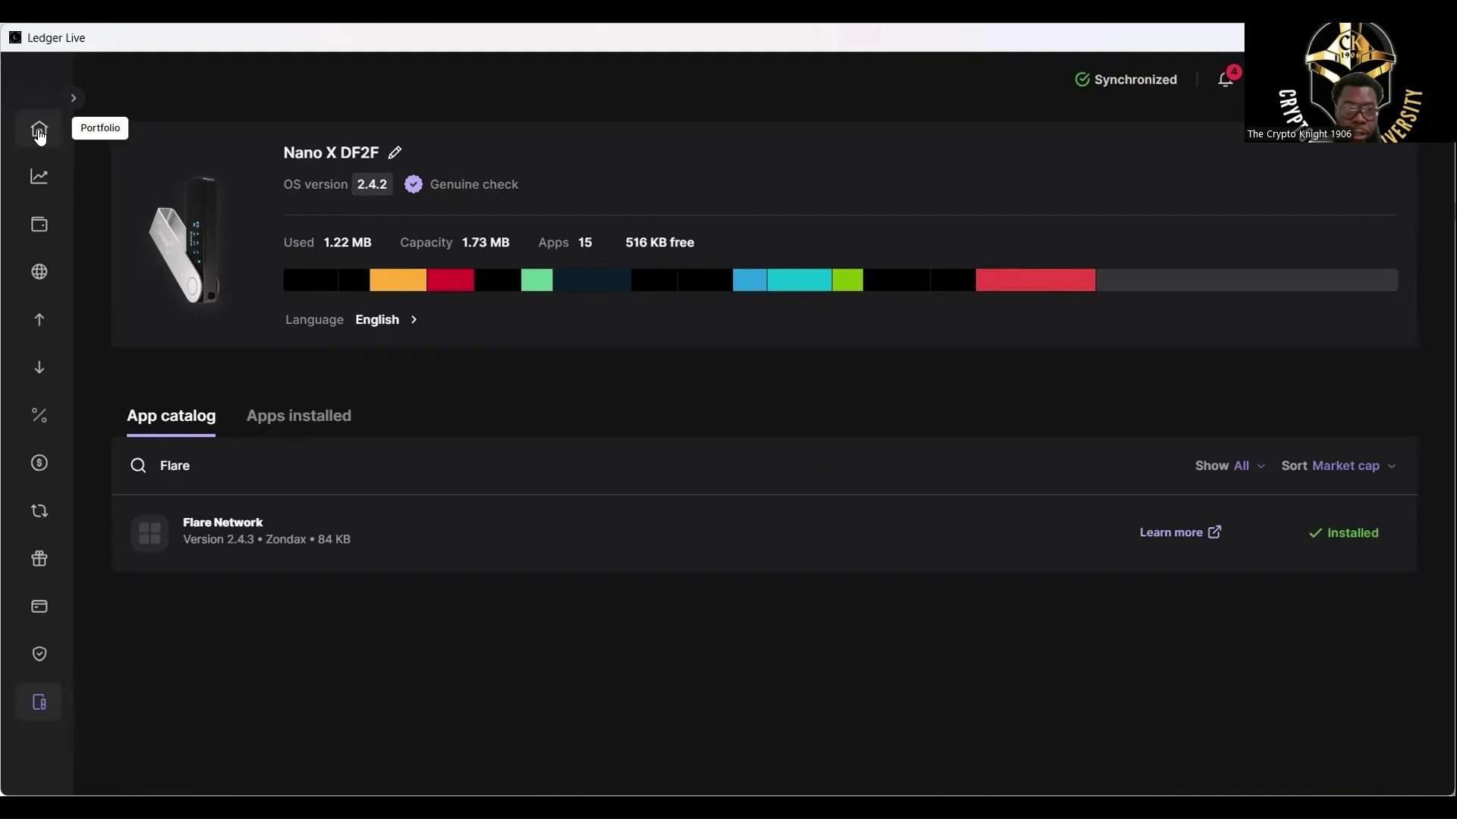
- Go from Portfolio to the Accounts list to find the existing Flare 1 account
click(40, 134)
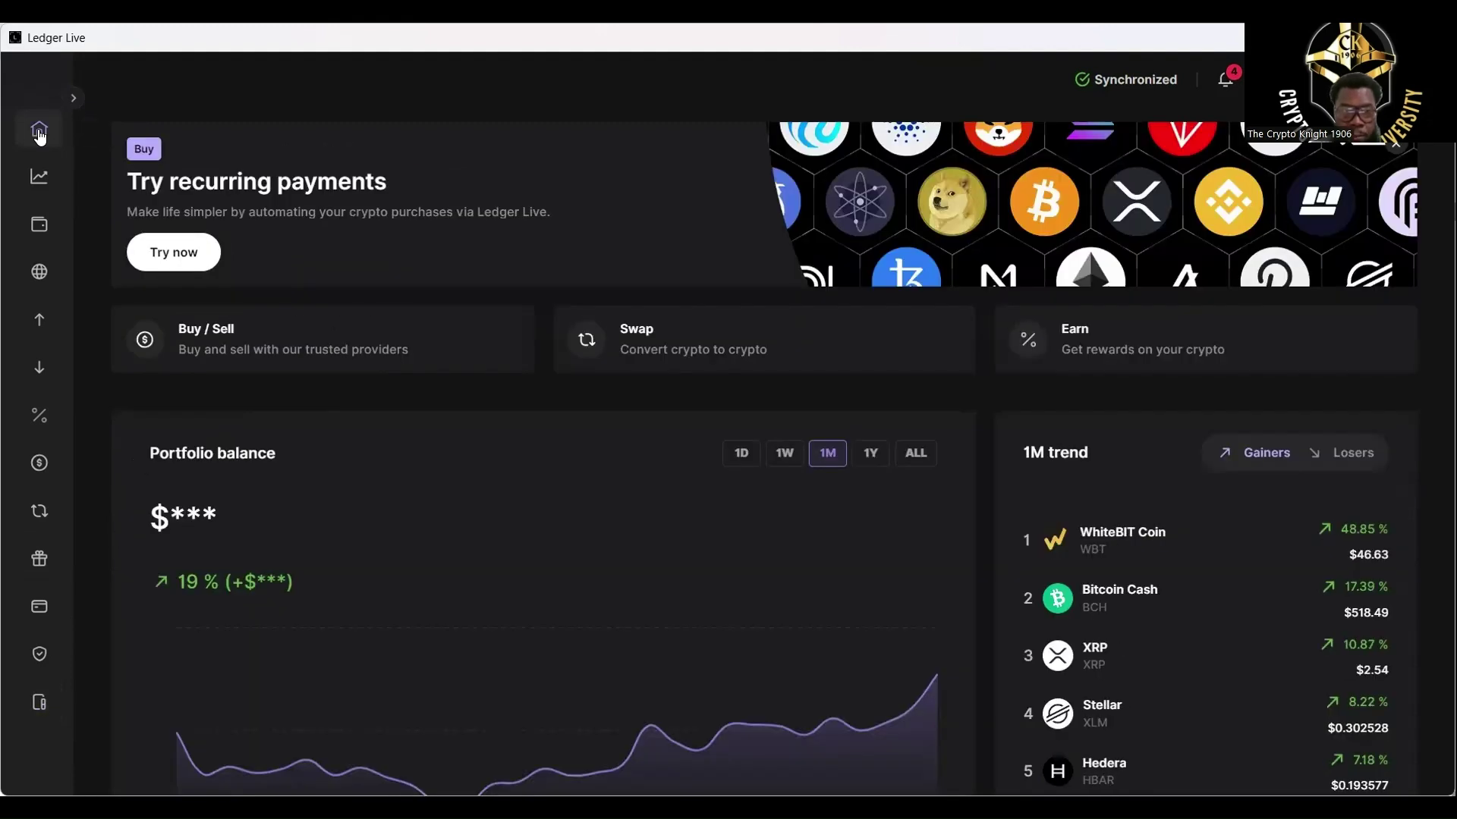
click(41, 224)
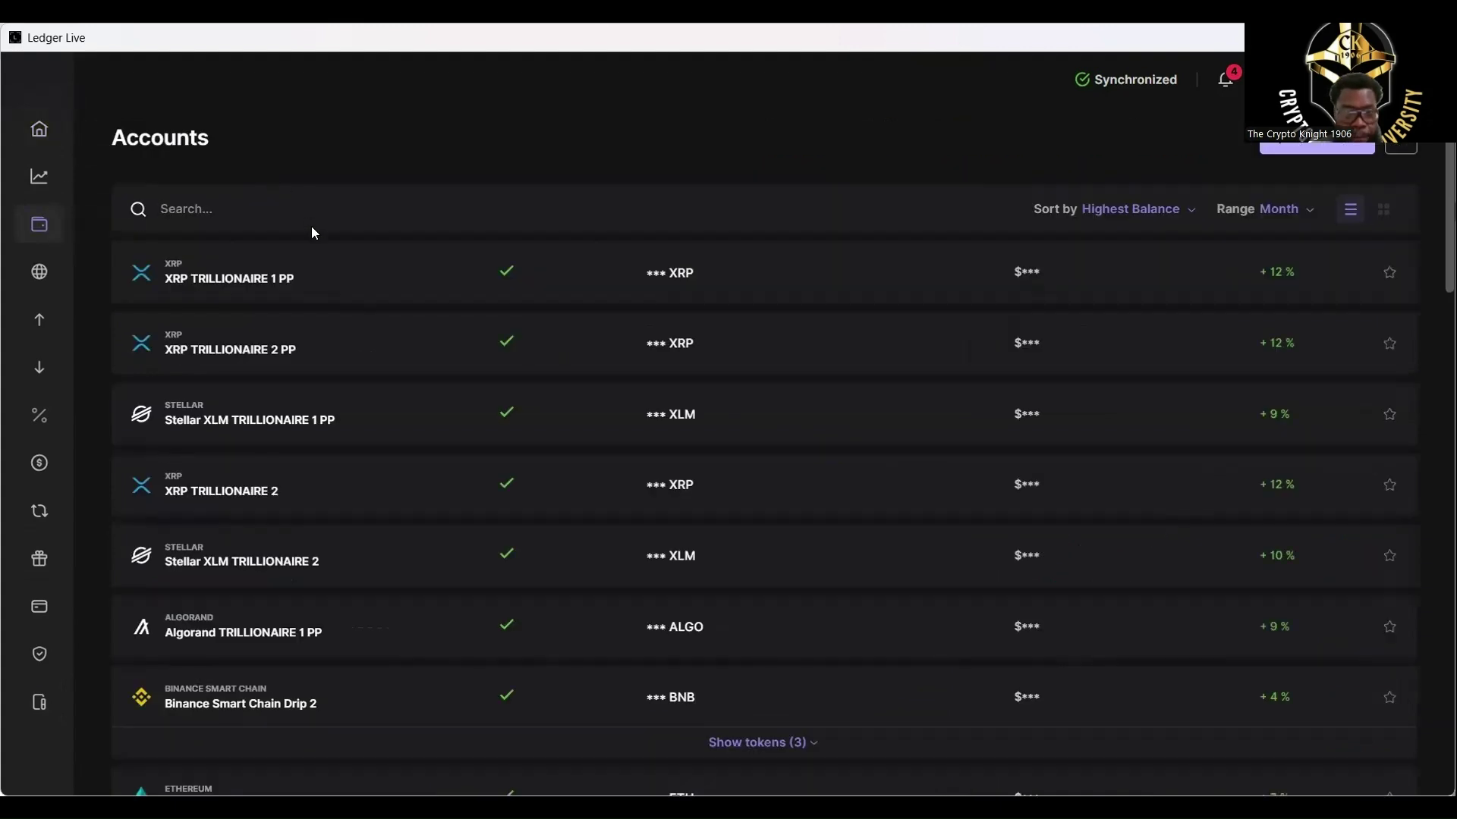
scroll(310, 231, down, 3)
scroll(311, 231, down, 3)
scroll(311, 232, down, 3)
scroll(311, 232, down, 2)
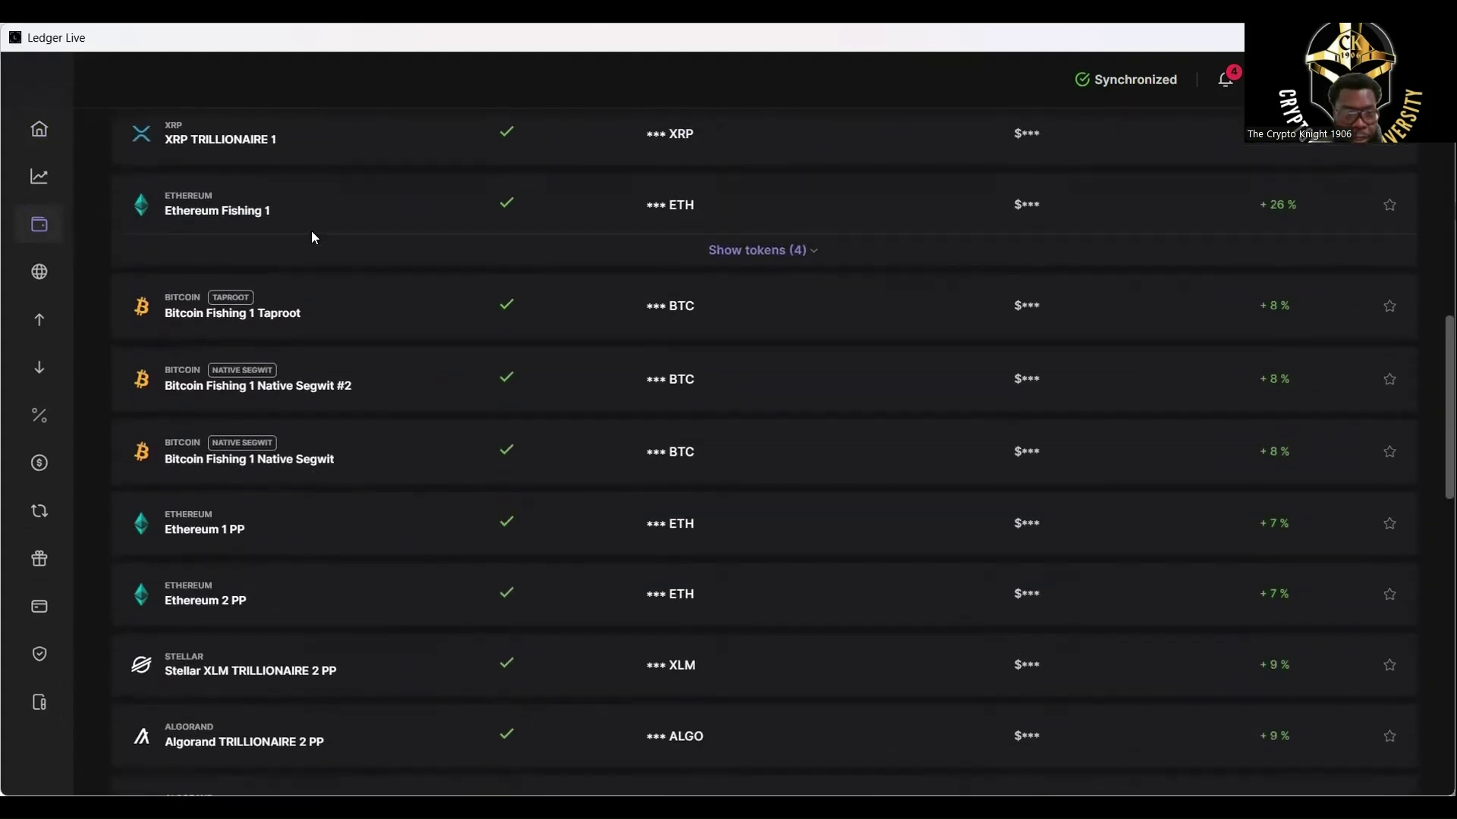
scroll(310, 230, down, 4)
scroll(311, 231, down, 3)
scroll(311, 231, down, 1)
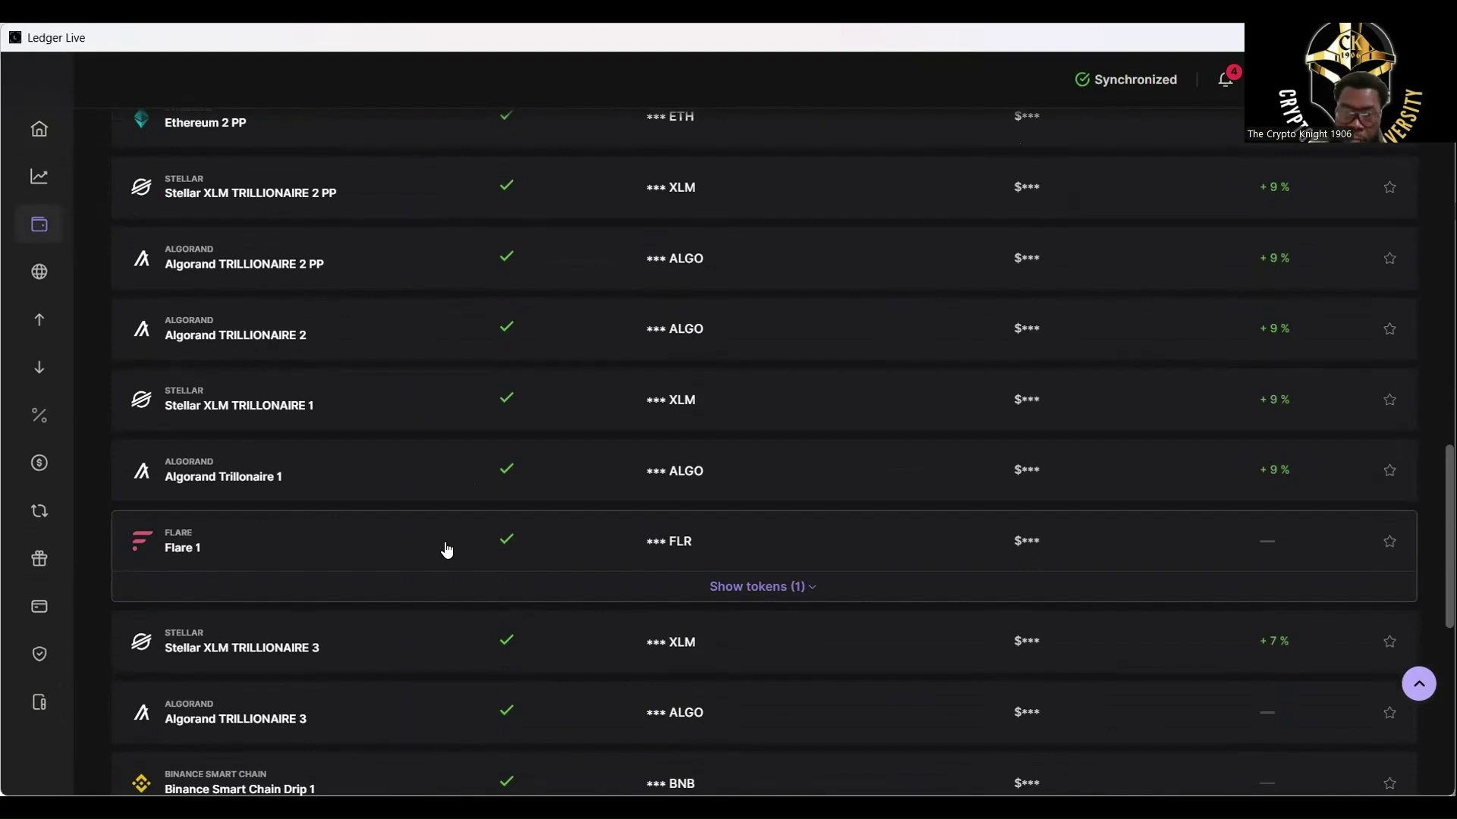
scroll(446, 550, down, 4)
scroll(447, 550, down, 4)
scroll(447, 550, down, 2)
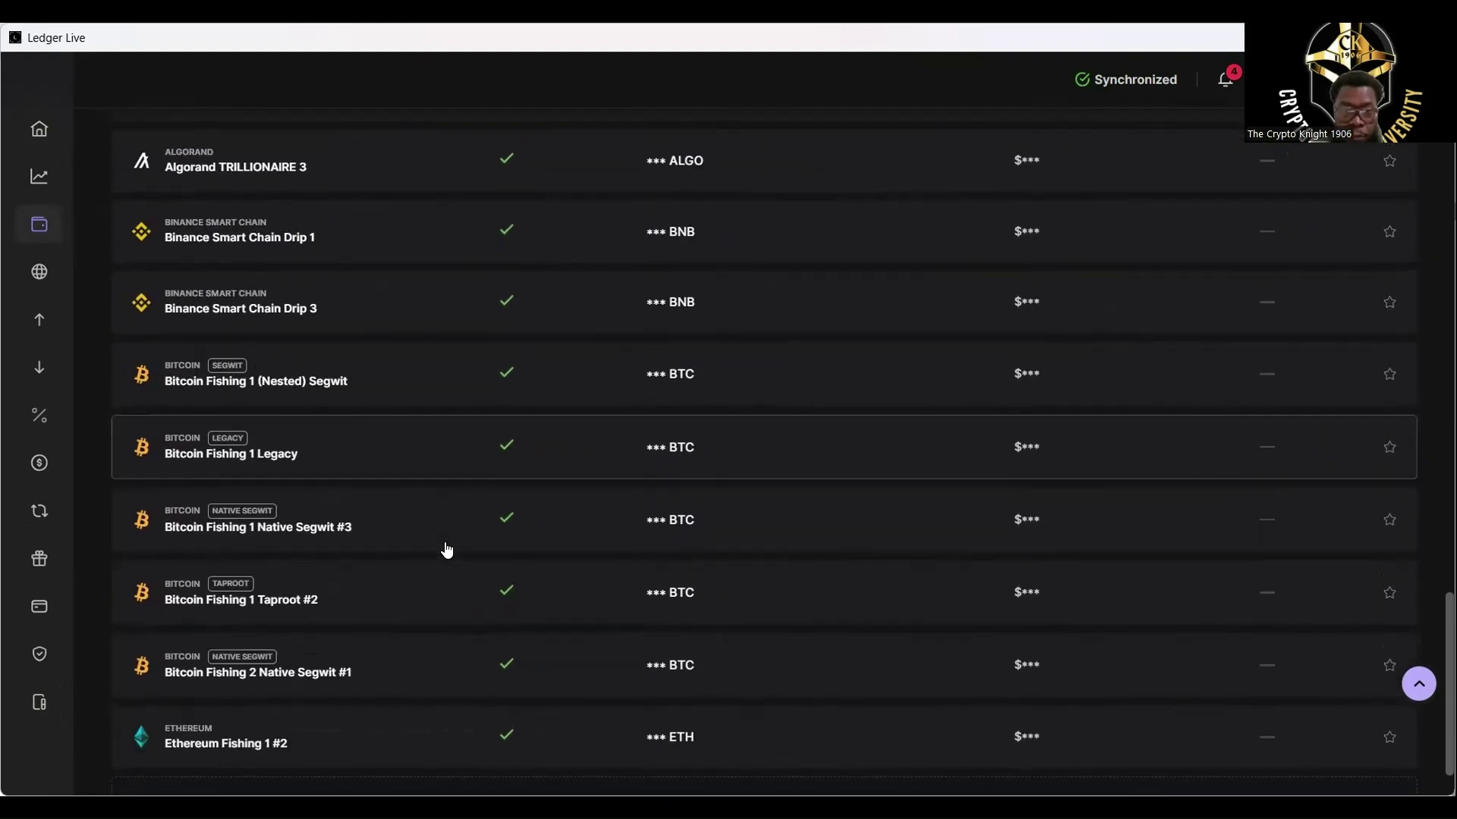
scroll(447, 550, down, 2)
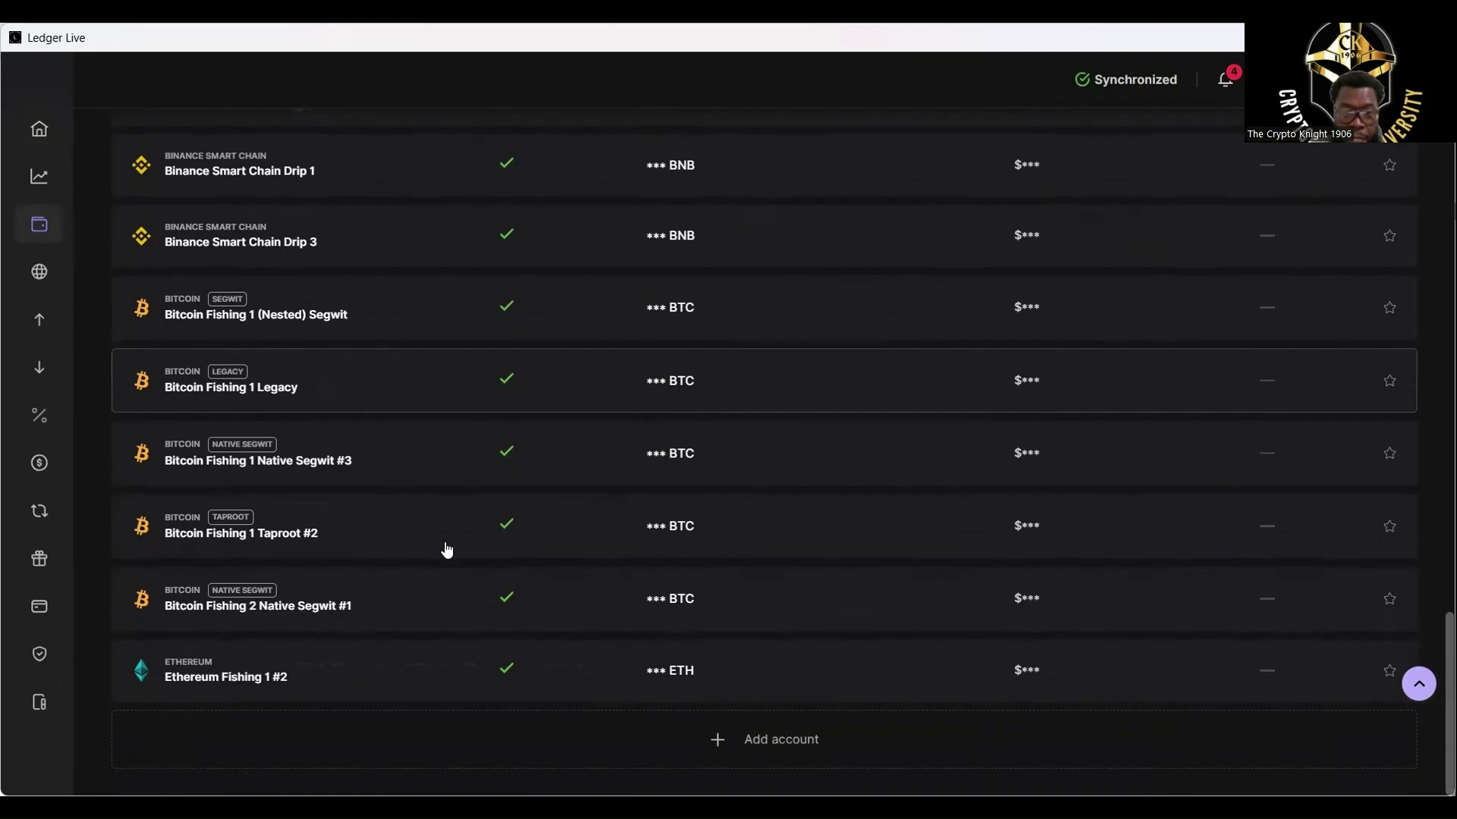
- Start Add account with Flare (FLR) as the asset and continue to the device account scan
click(734, 743)
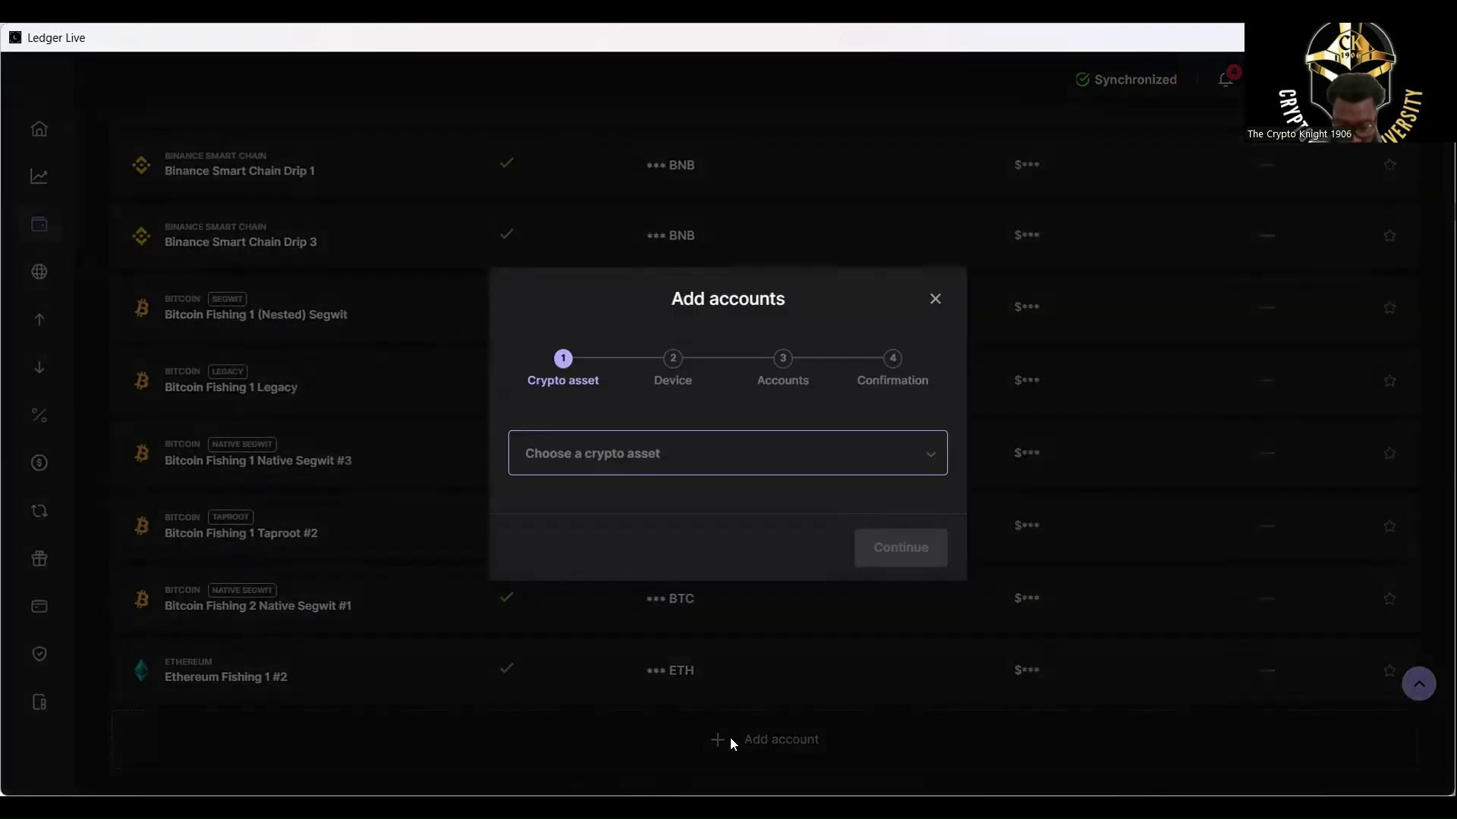
click(928, 454)
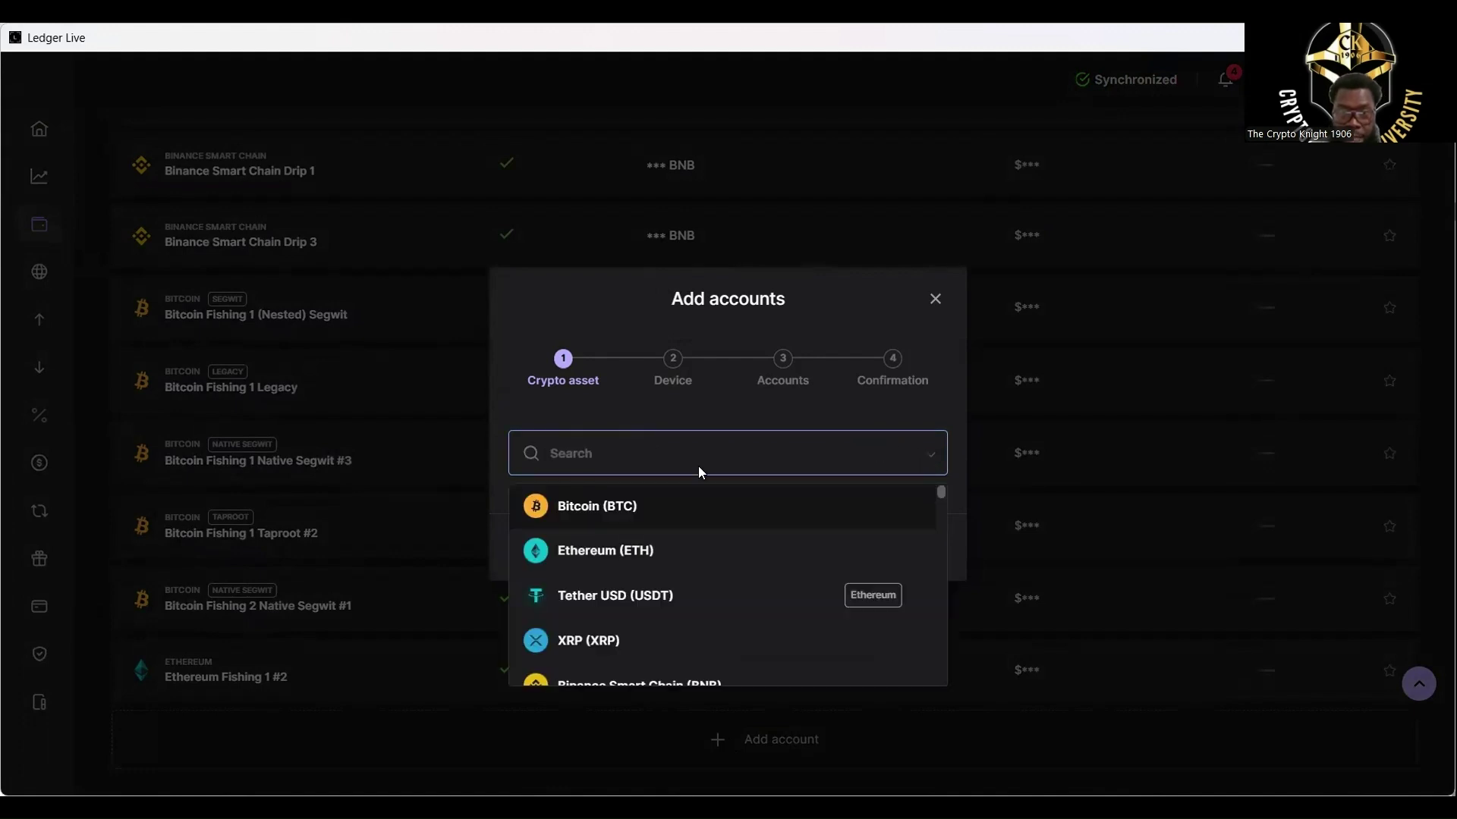
text(F)
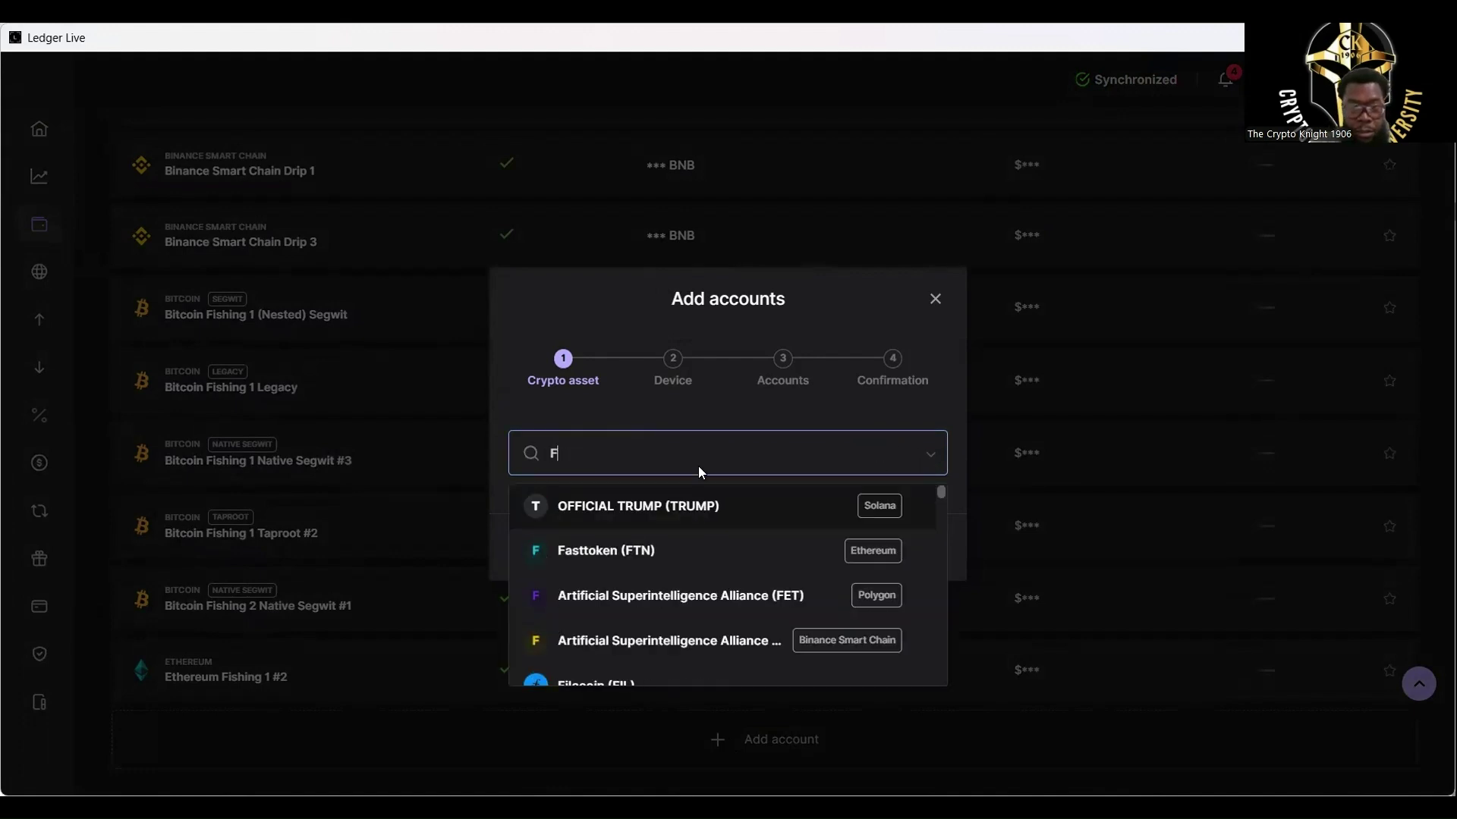
text(lare)
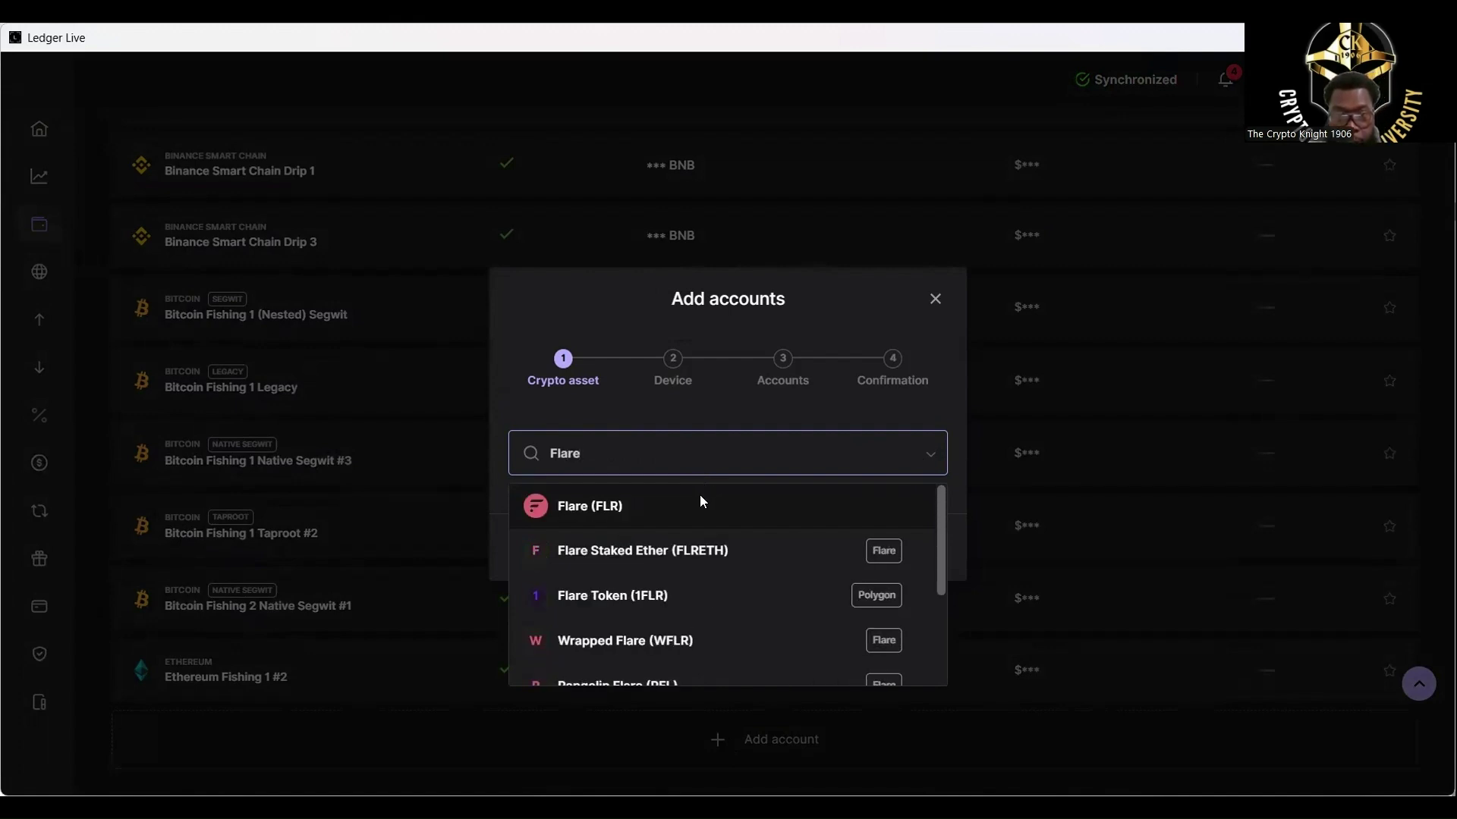
click(655, 507)
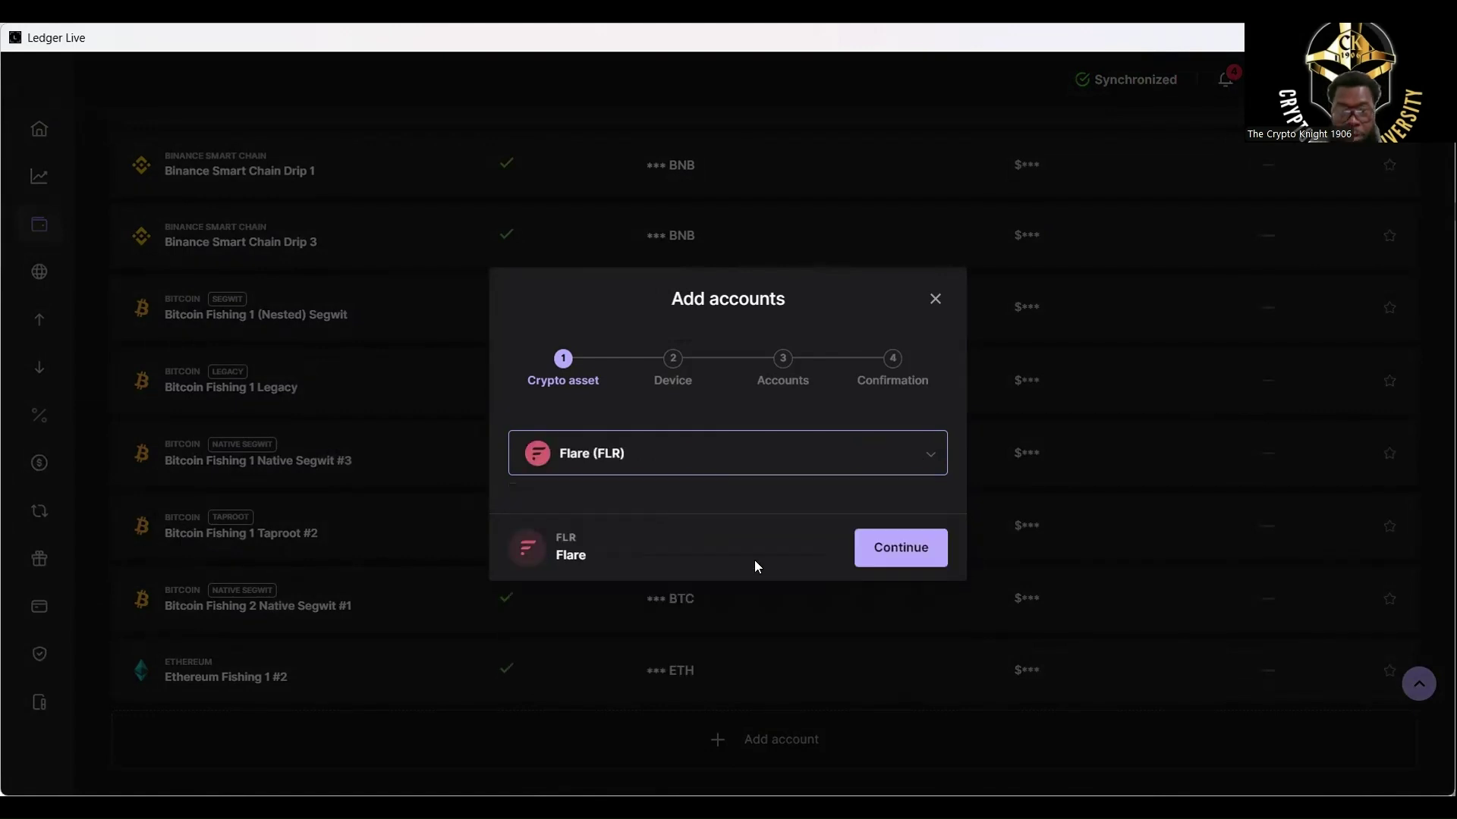
click(899, 547)
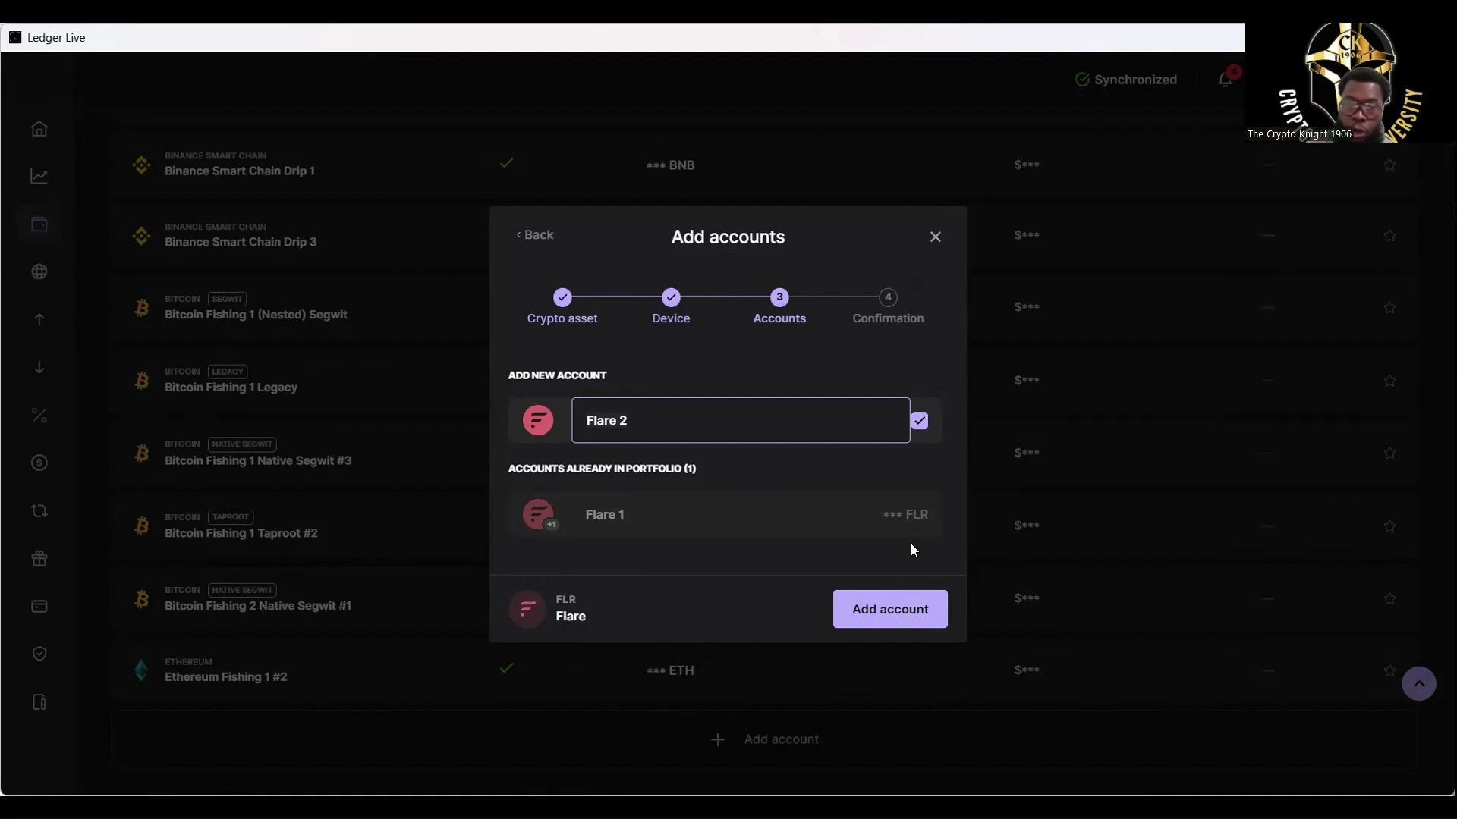
- Restart Add account for Flare (FLR), continue to the scan, then close without adding Flare 2
click(936, 238)
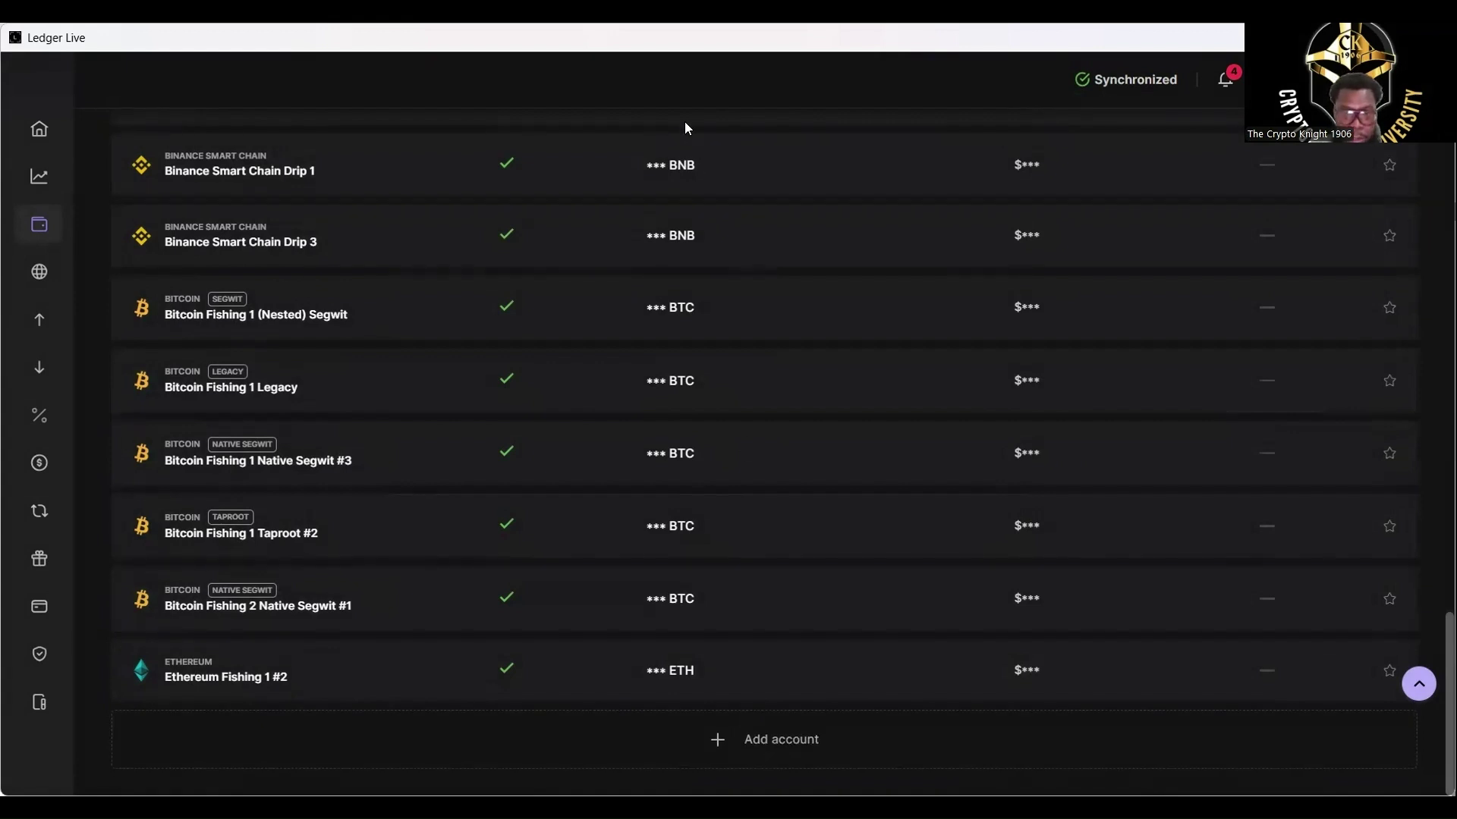
click(734, 739)
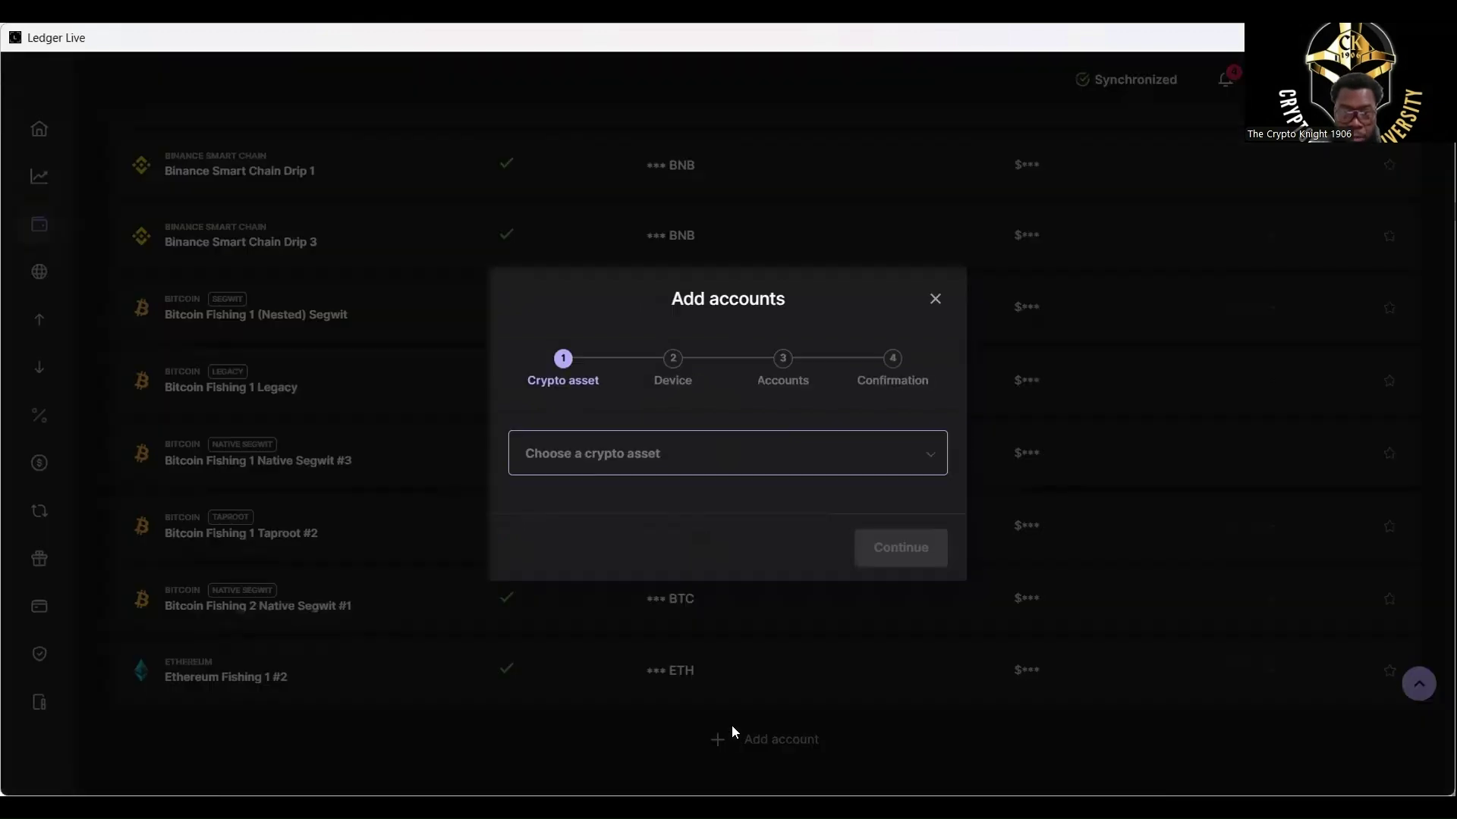
click(924, 456)
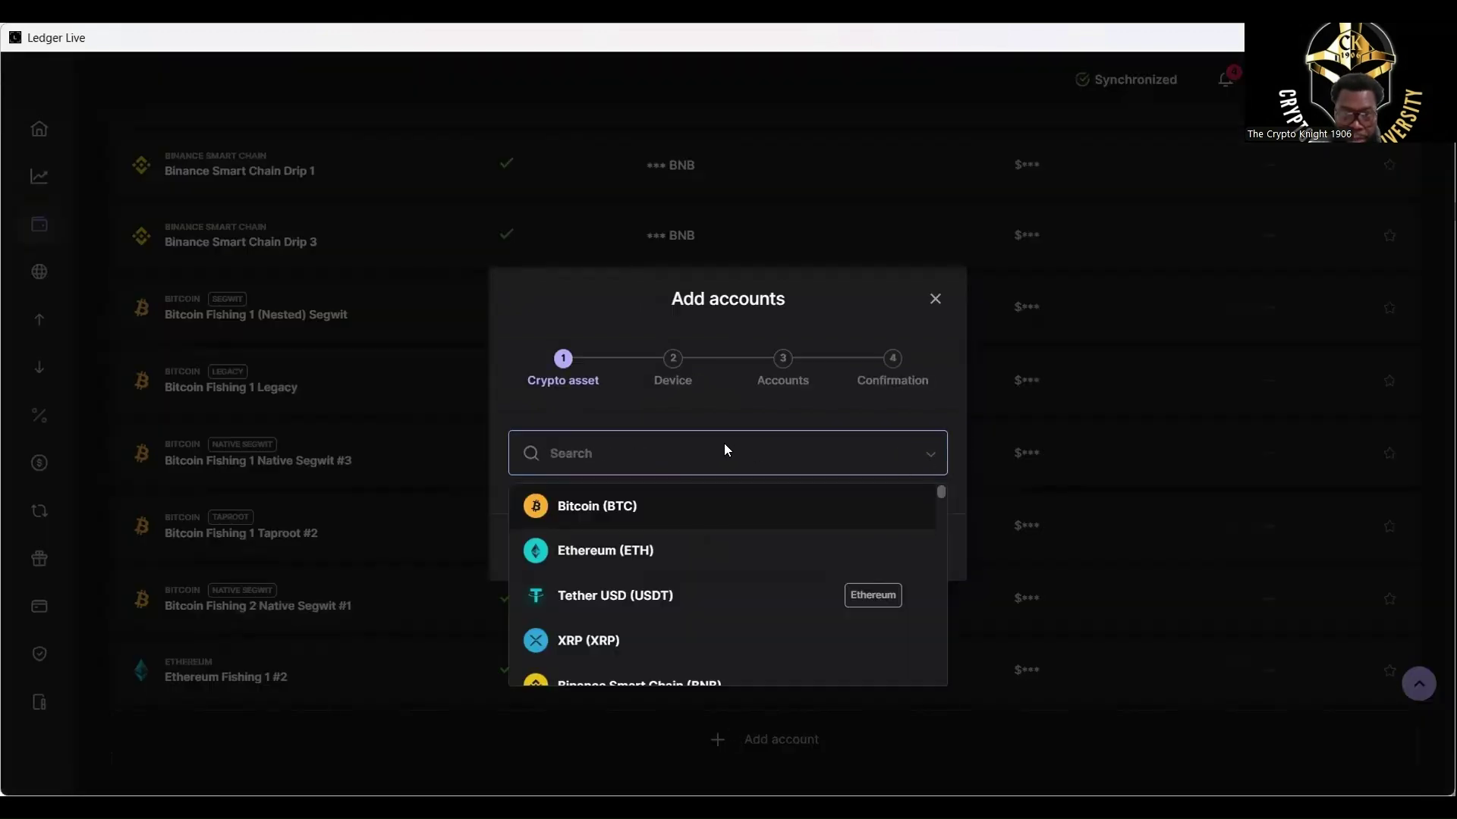
text(F)
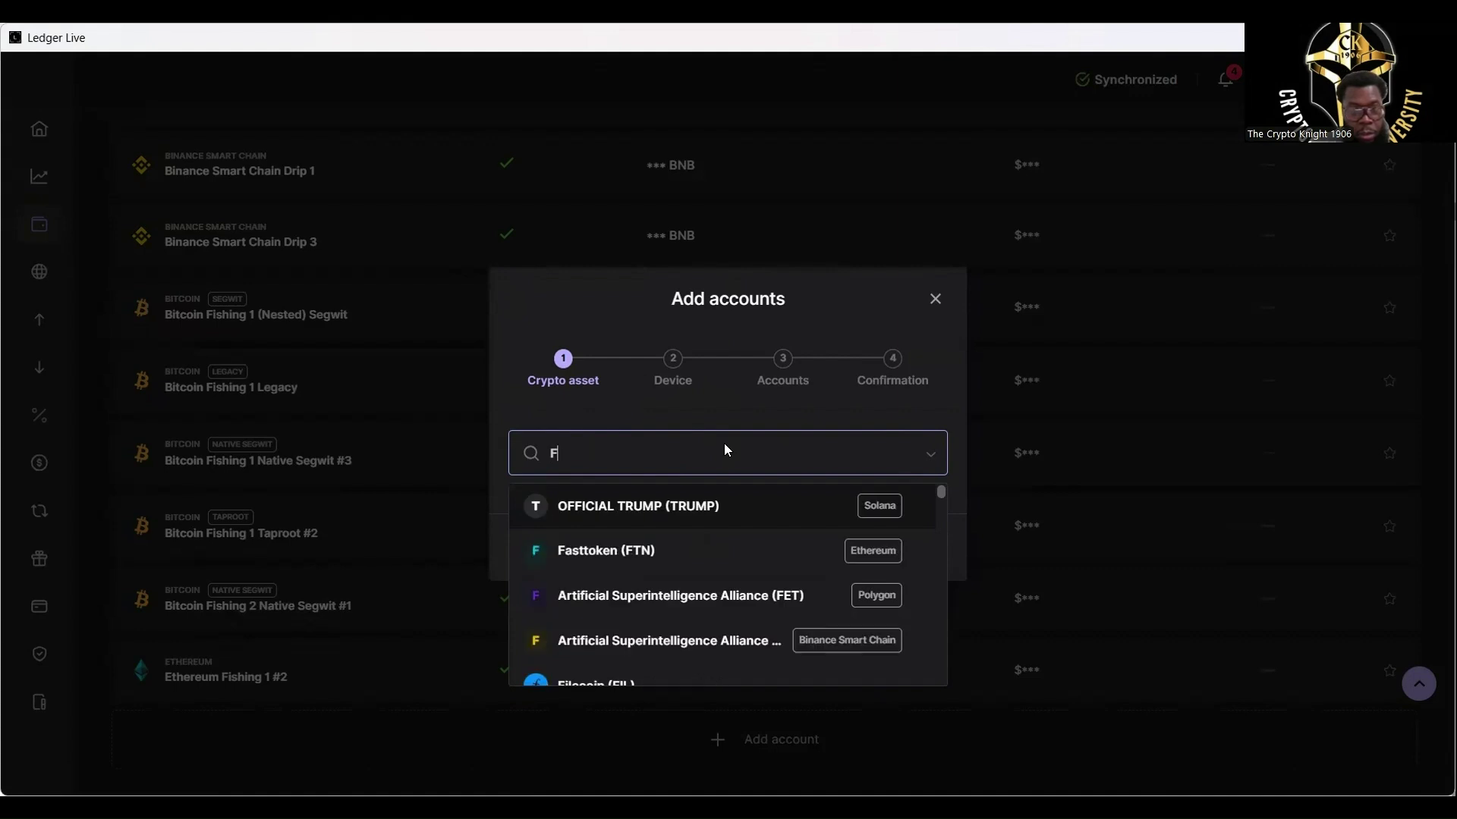
text(lare)
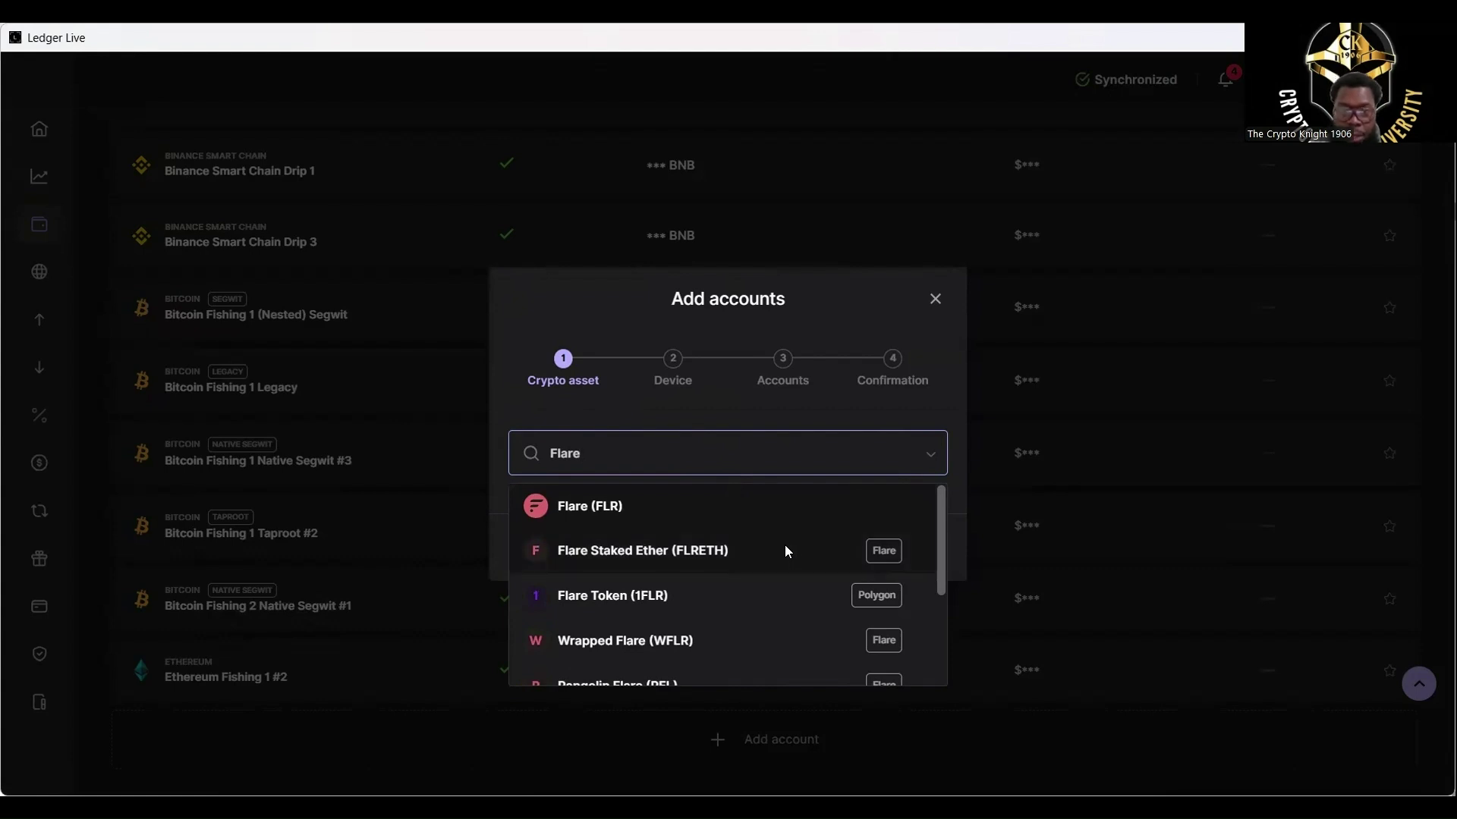
scroll(784, 545, down, 2)
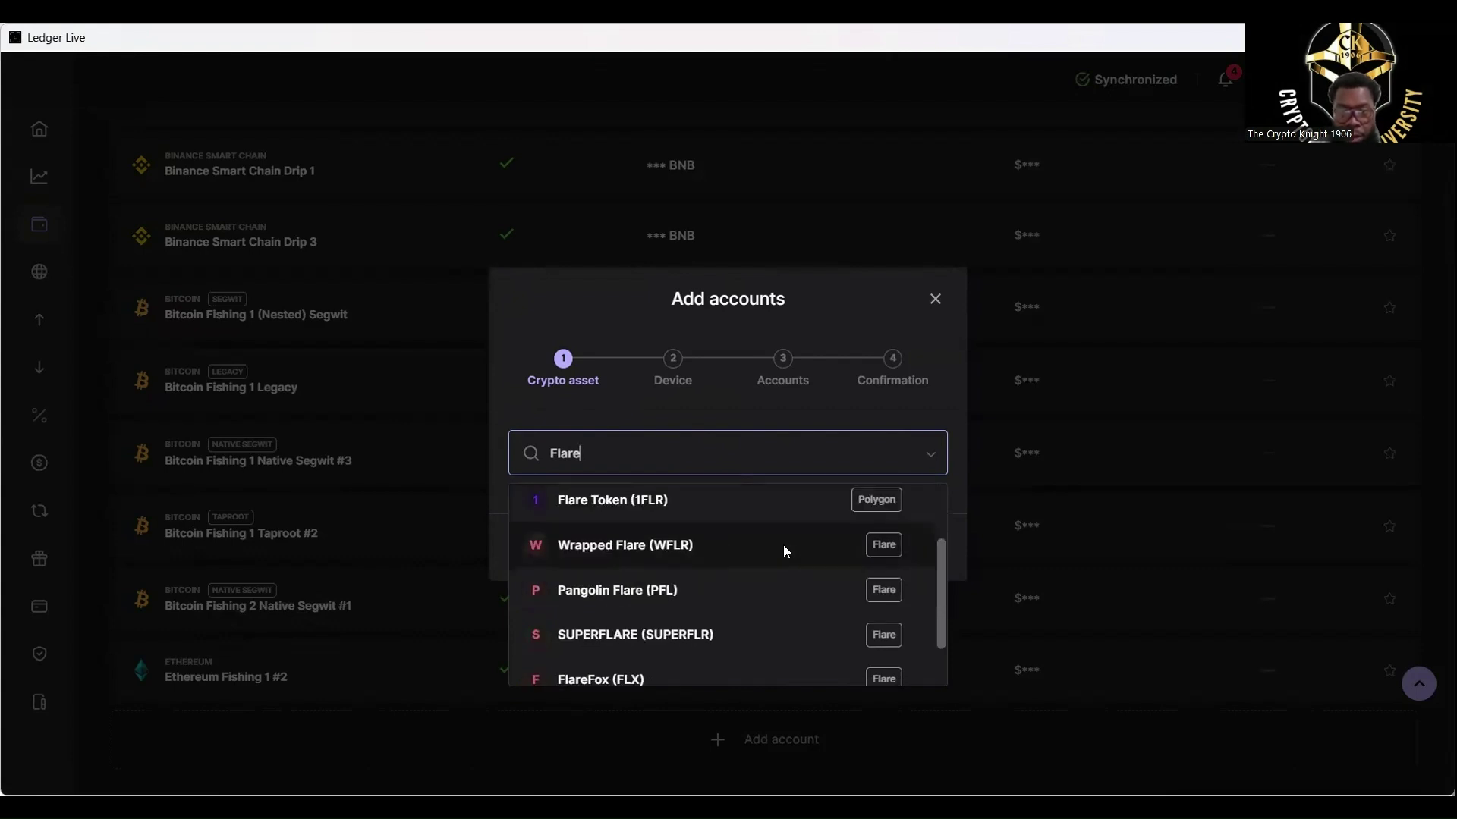
scroll(771, 554, up, 2)
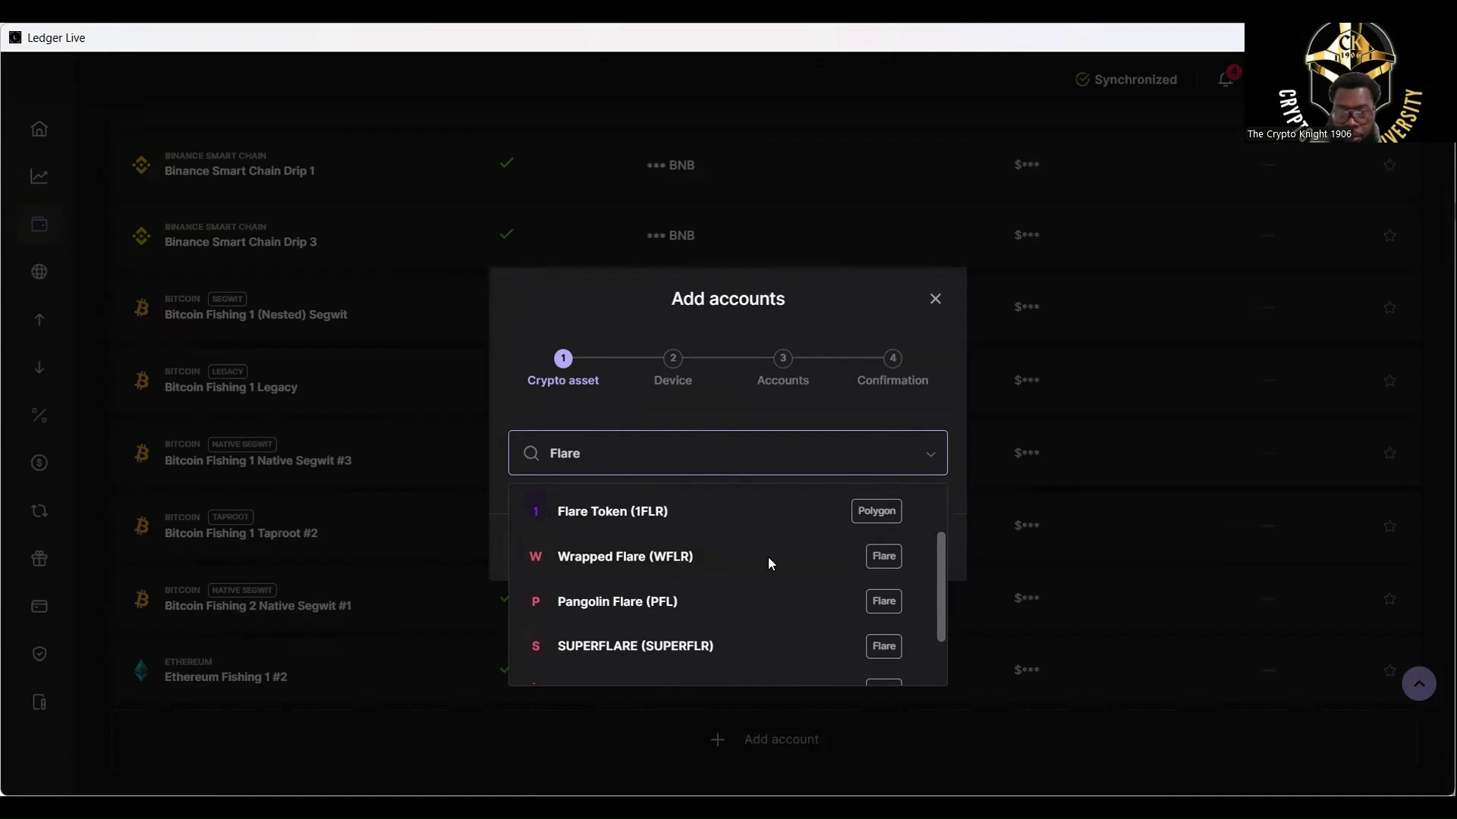
click(658, 506)
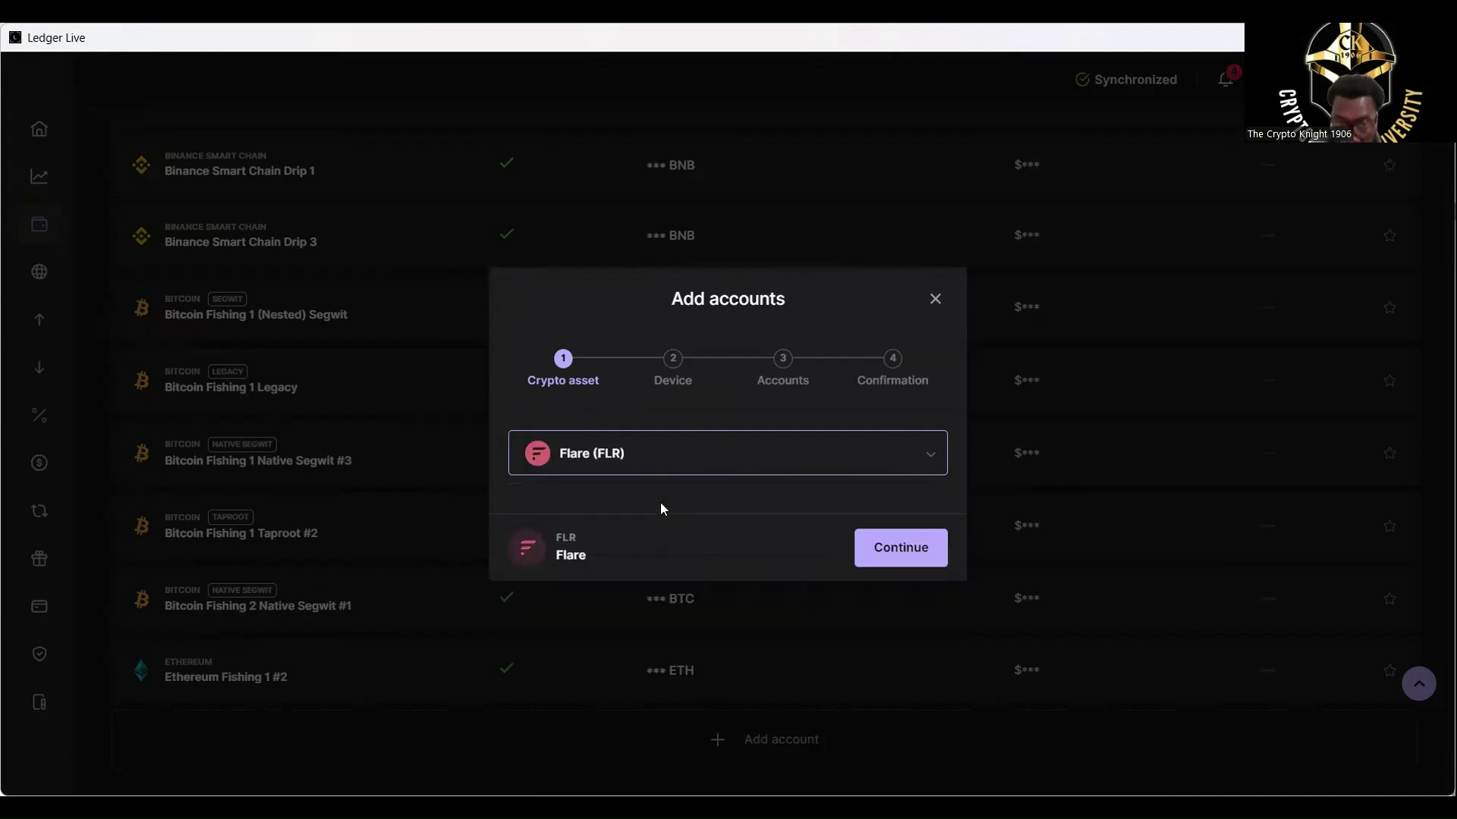
click(914, 547)
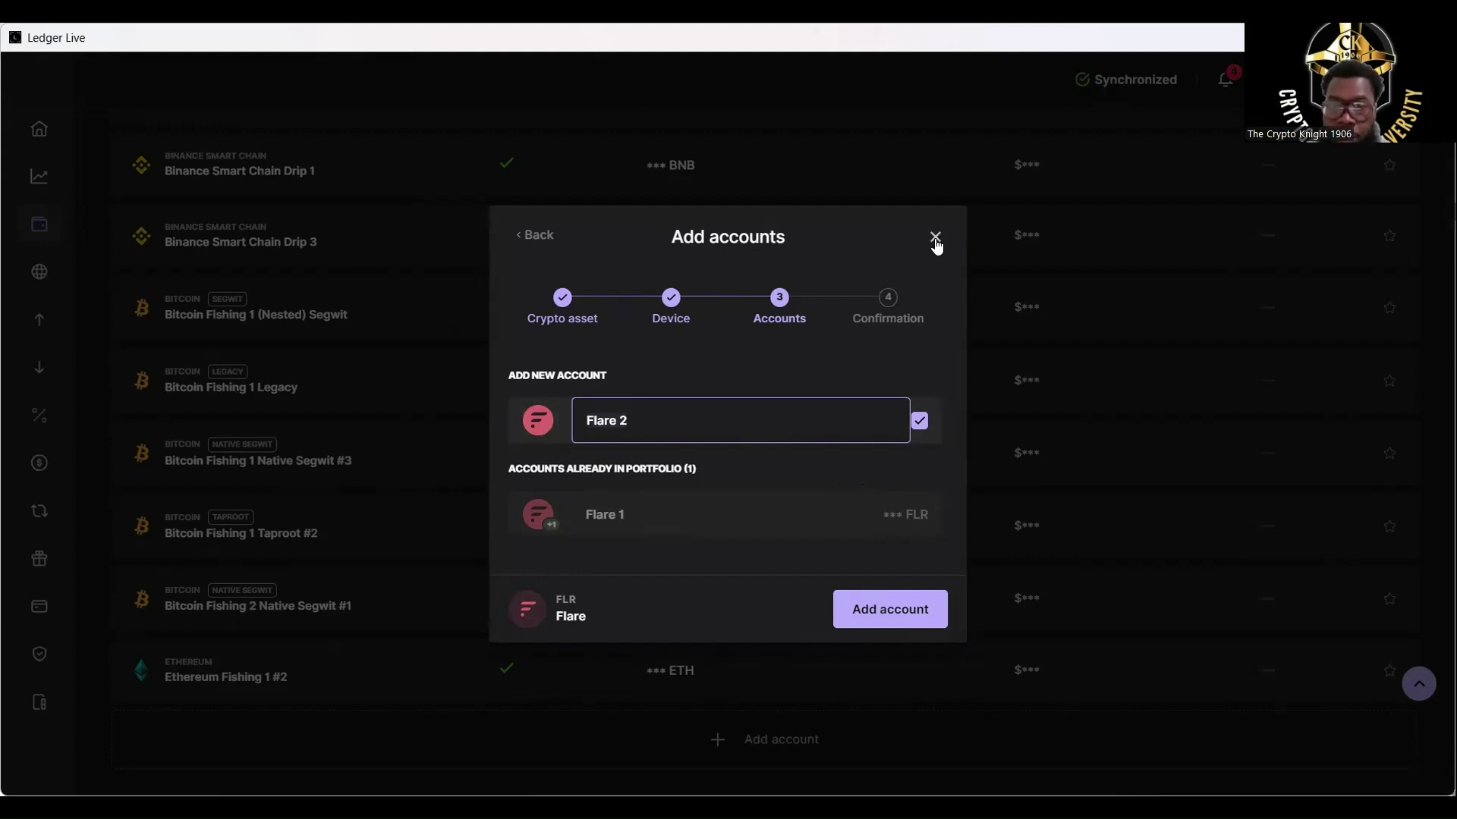
click(937, 243)
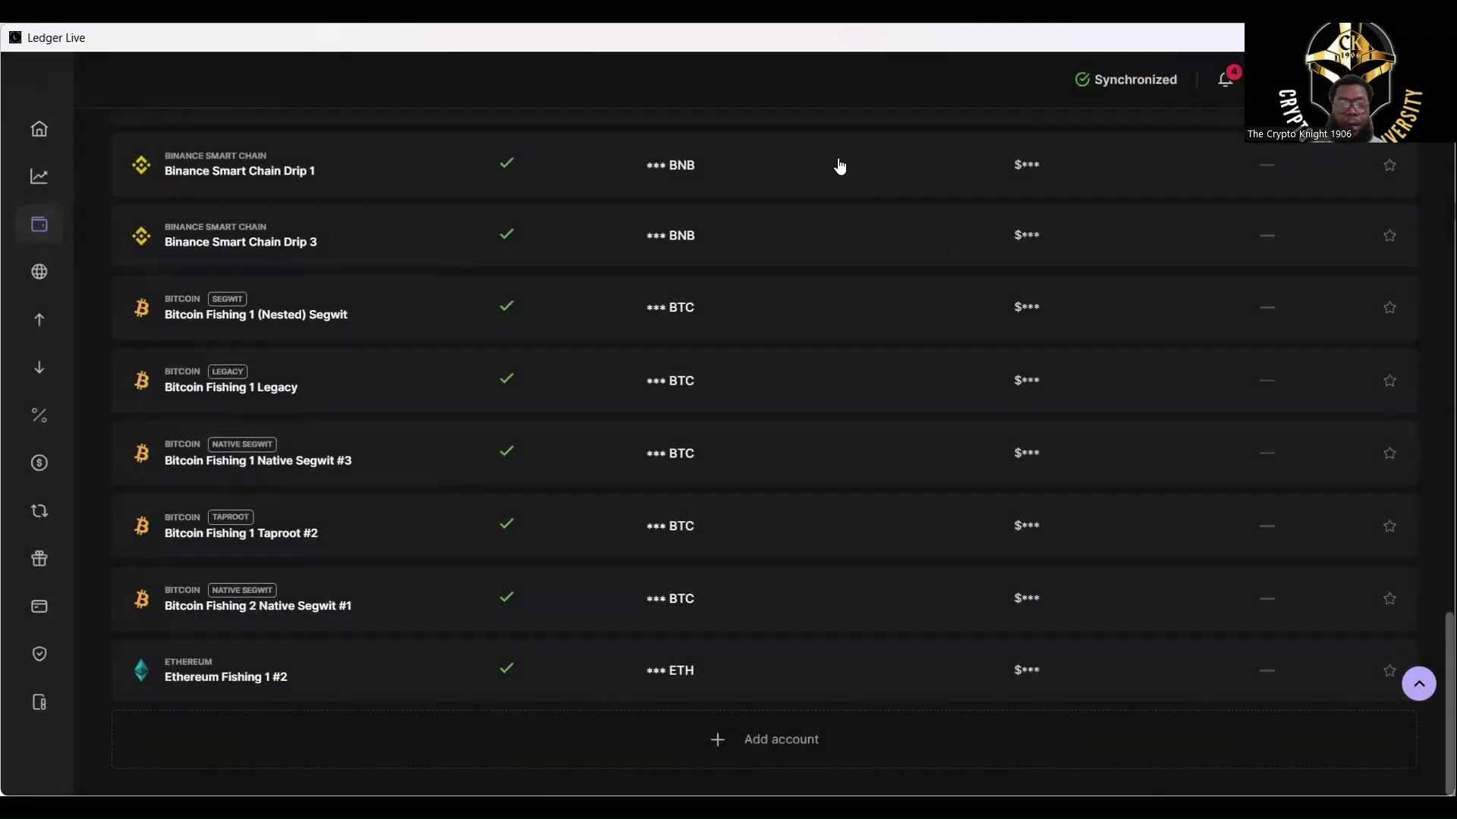